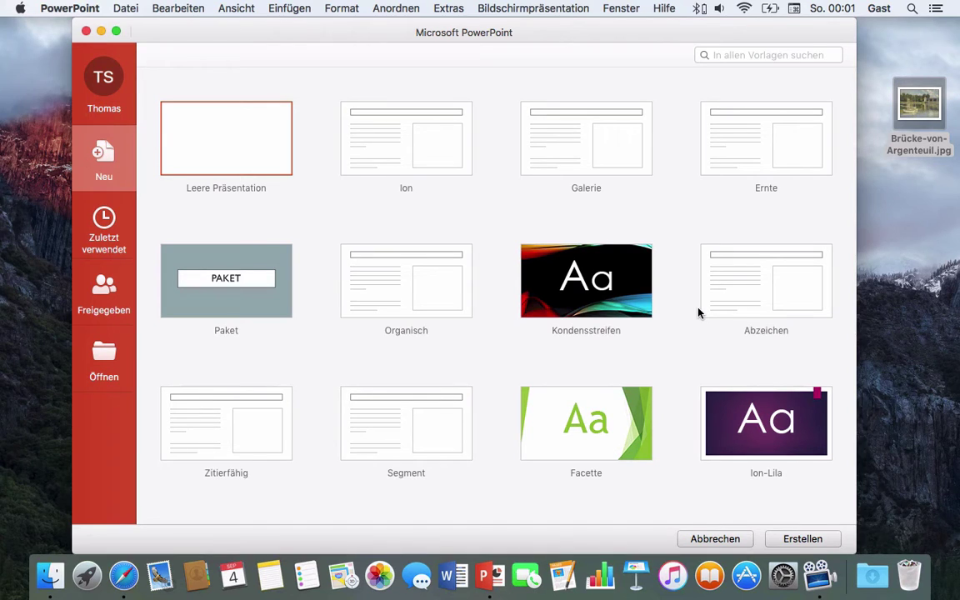
Create a blank presentation (Leere Präsentation) and stretch its window to fill the screen
{"action": "double_click", "coordinate": [254, 136]}
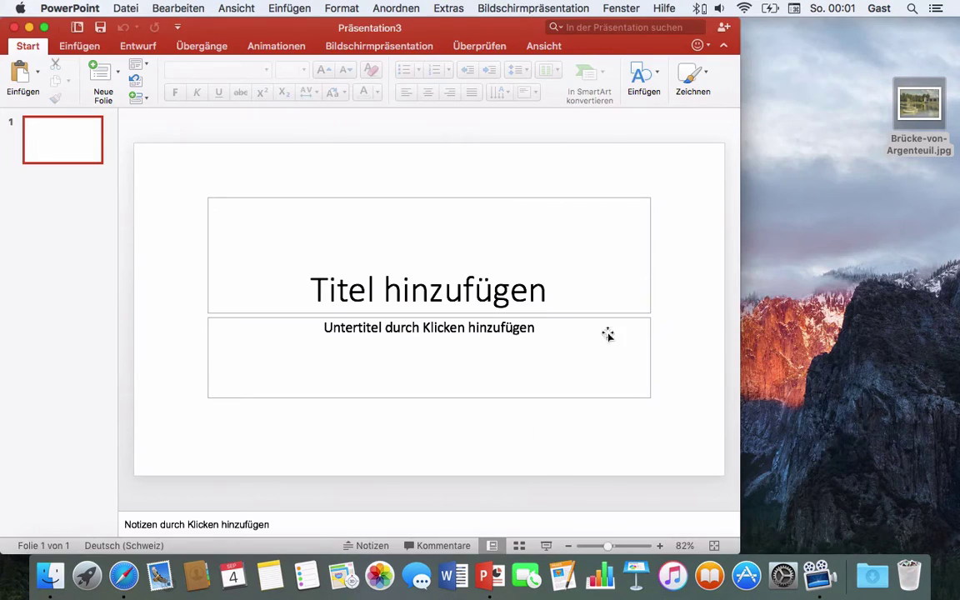
{"action": "left_click_drag", "start_coordinate": [880, 548], "coordinate": [959, 548]}
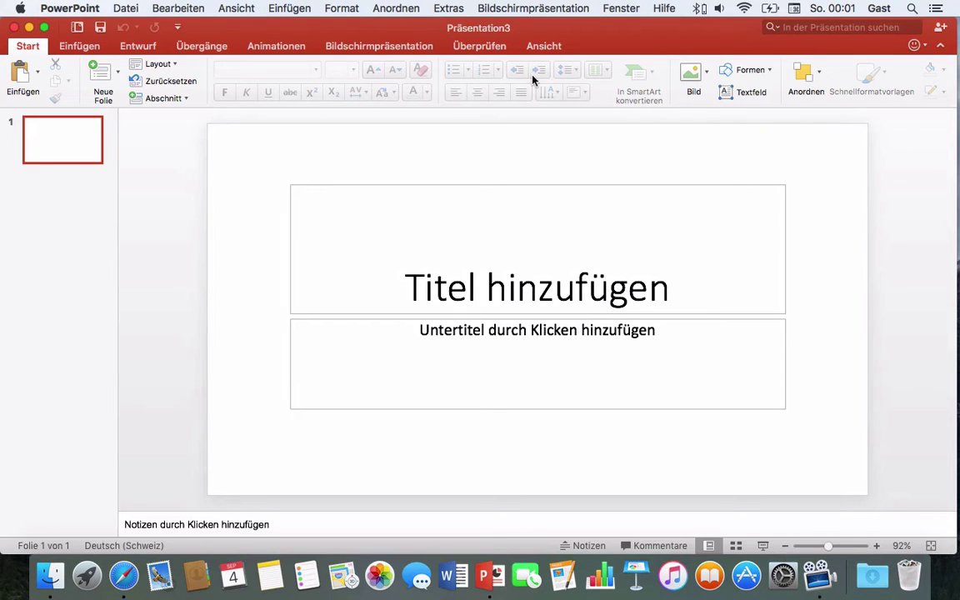
Switch to Folienmaster view from the Ansicht commands
{"action": "left_click", "coordinate": [222, 7]}
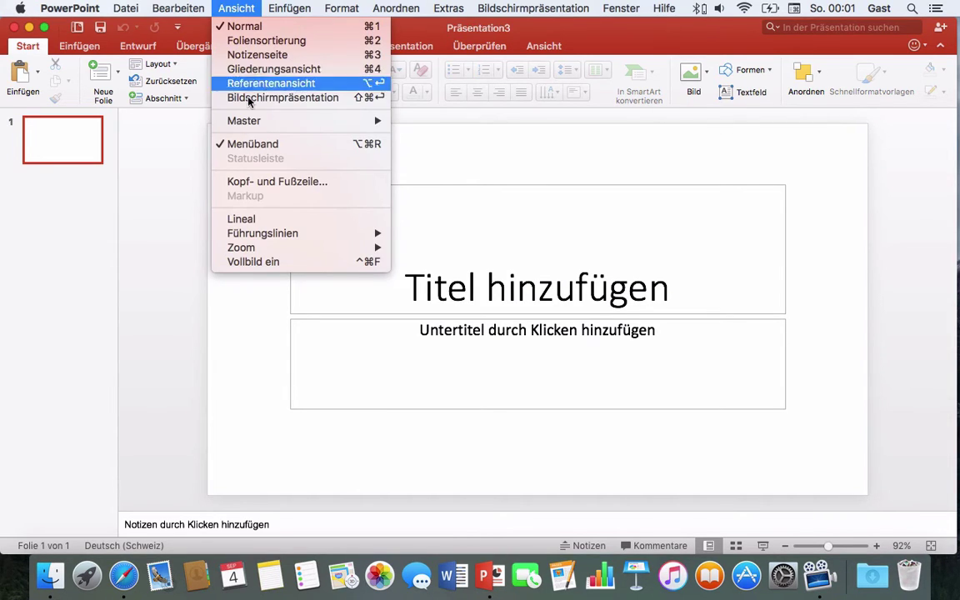
{"action": "mouse_move", "coordinate": [249, 127]}
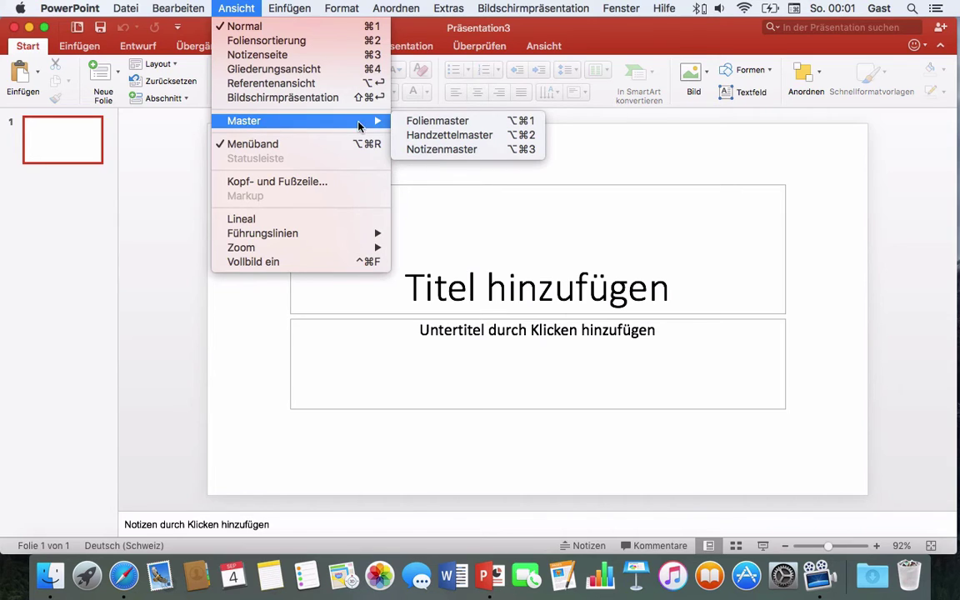
{"action": "left_click", "coordinate": [738, 137]}
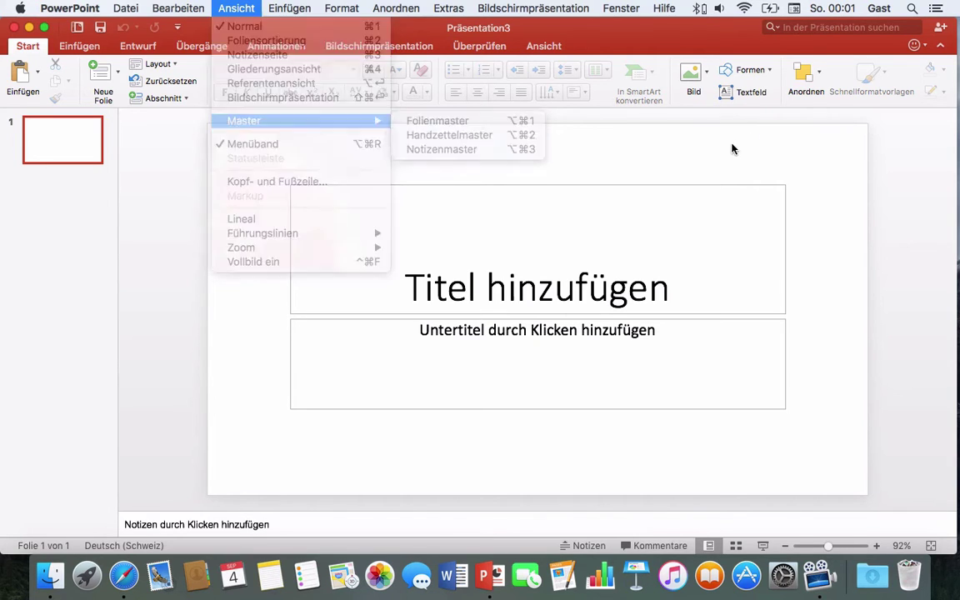
{"action": "left_click", "coordinate": [546, 46]}
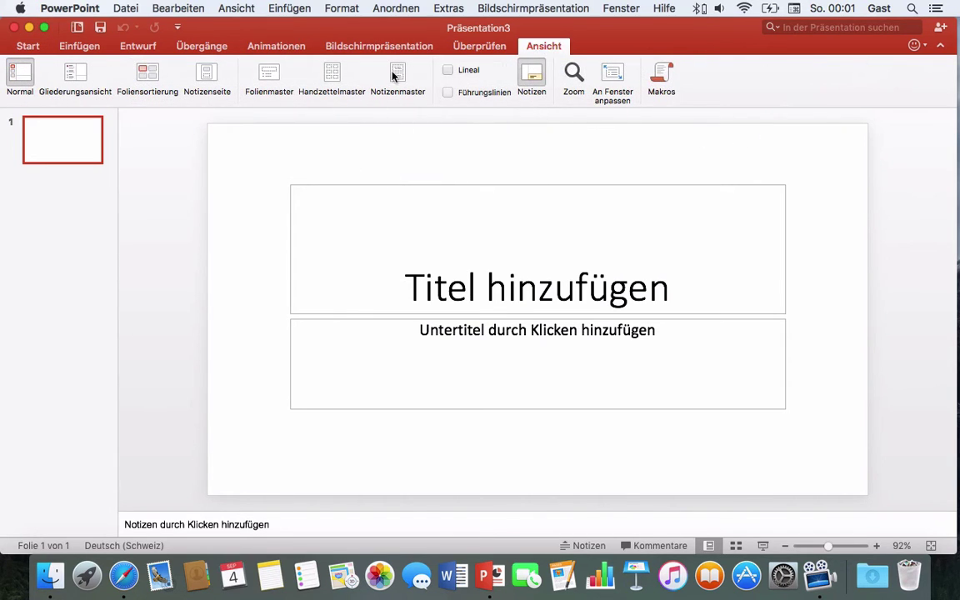
{"action": "left_click", "coordinate": [273, 75]}
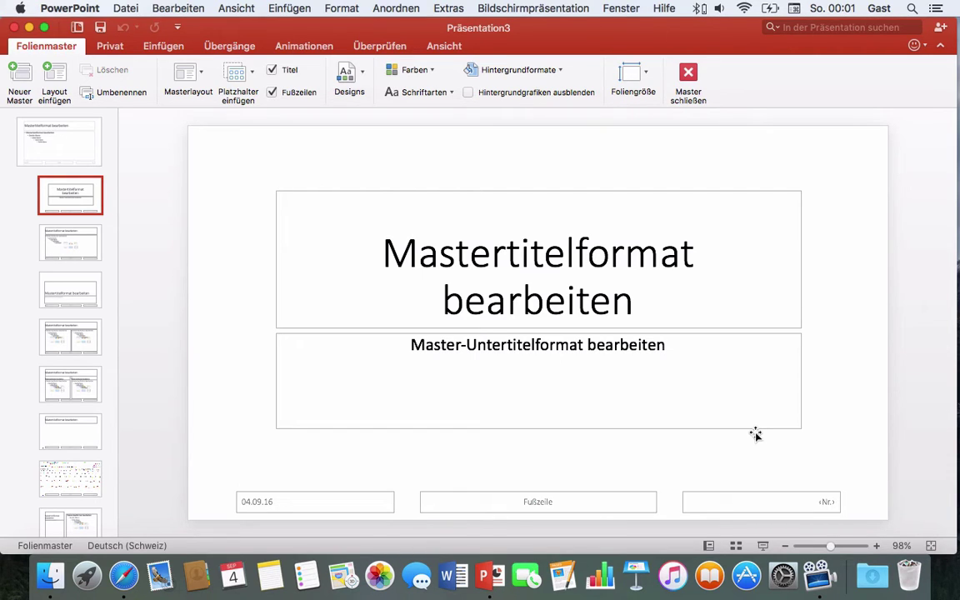
Give the top slide master Standard (4:3) size and a solid black background
{"action": "left_click", "coordinate": [82, 149]}
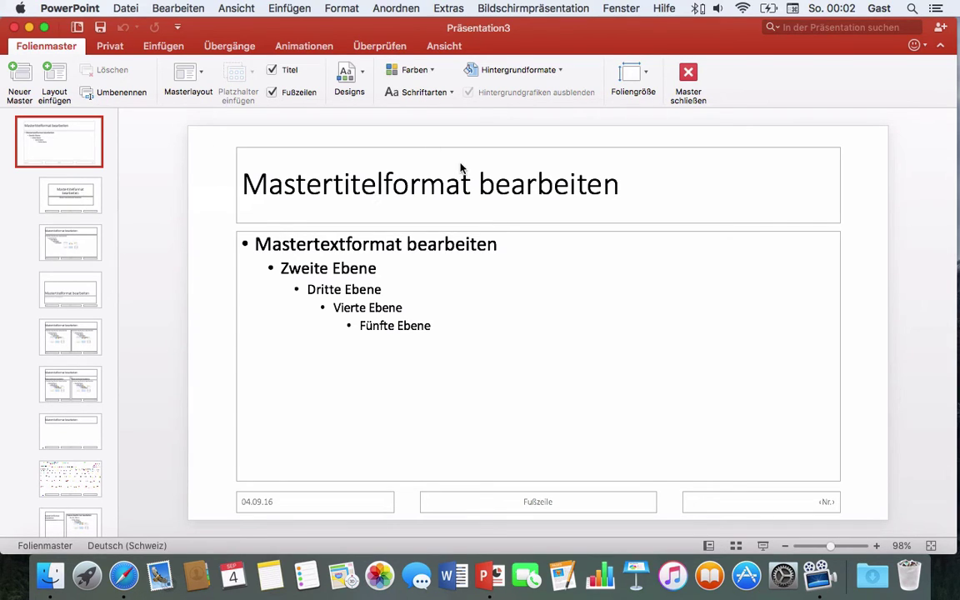
{"action": "left_click", "coordinate": [647, 78]}
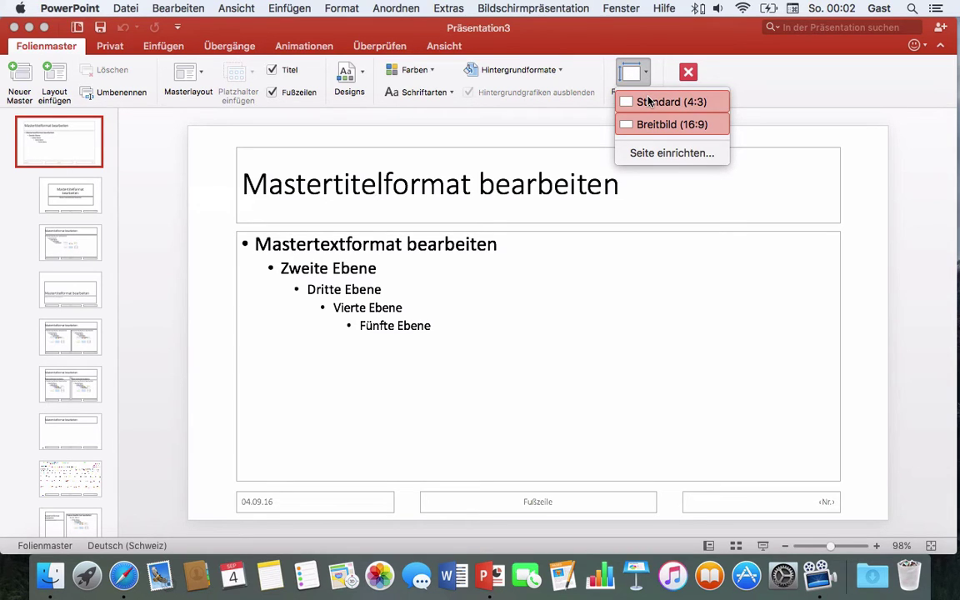
{"action": "left_click", "coordinate": [650, 101]}
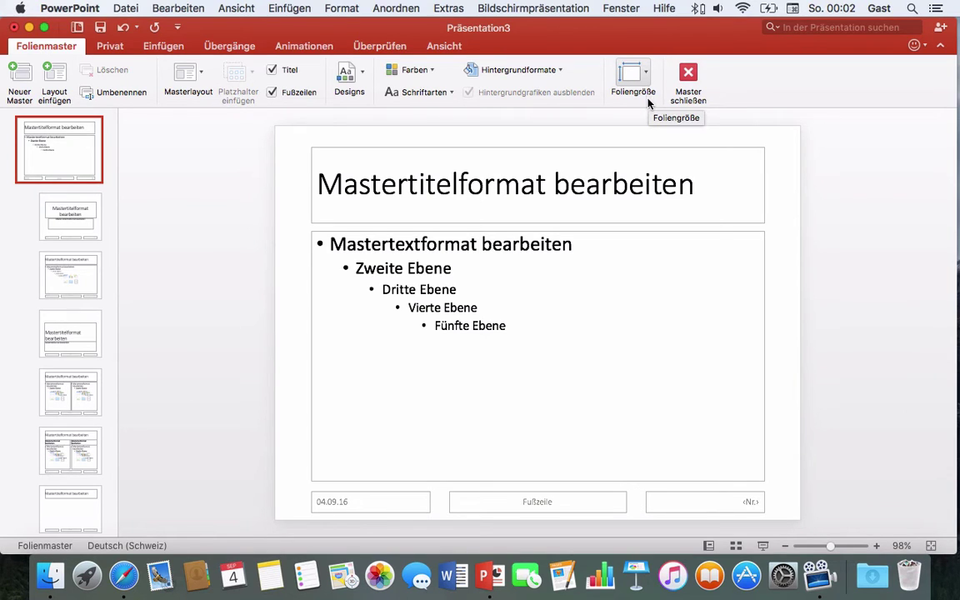
{"action": "left_click", "coordinate": [561, 73]}
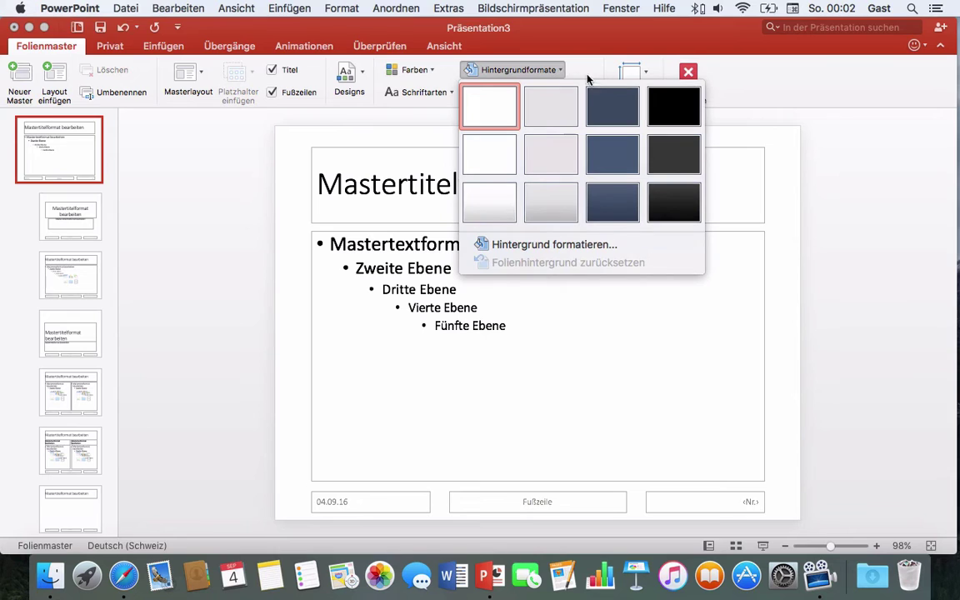
{"action": "left_click", "coordinate": [685, 100]}
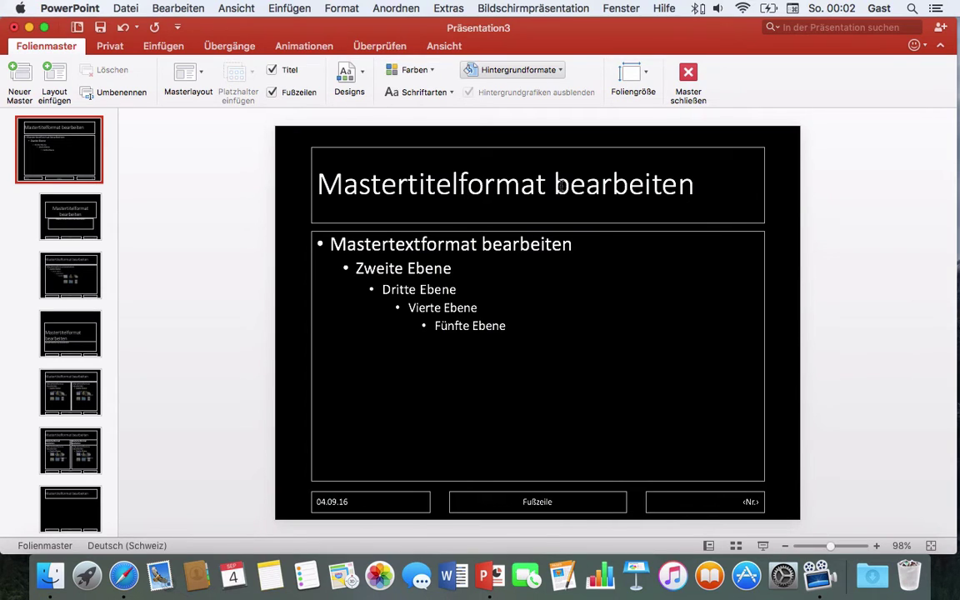
Set the master title font to Helvetica Neue
{"action": "left_click_drag", "start_coordinate": [703, 187], "coordinate": [288, 142]}
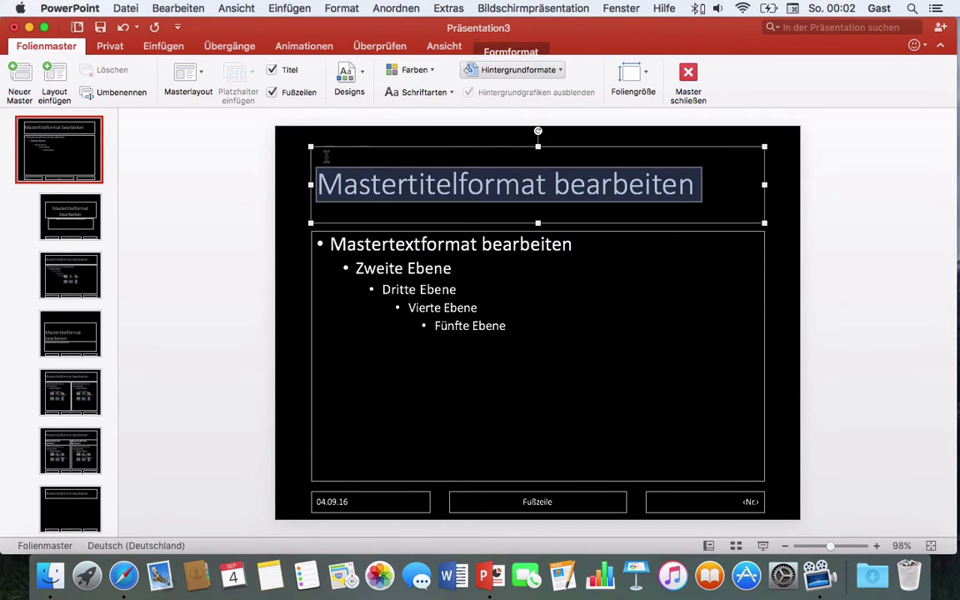
{"action": "left_click", "coordinate": [111, 46]}
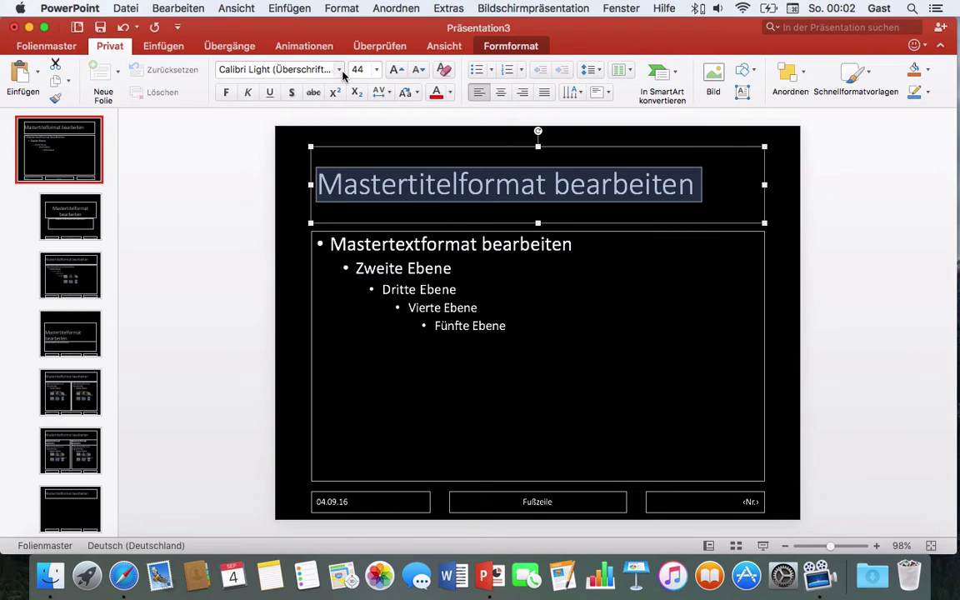
{"action": "left_click", "coordinate": [311, 70]}
{"action": "mouse_move", "coordinate": [315, 190]}
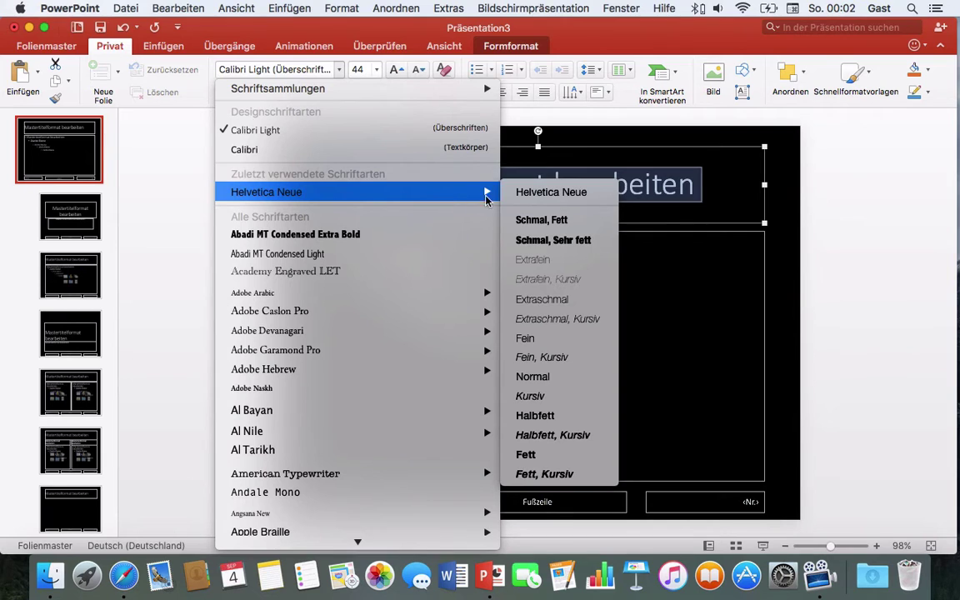
{"action": "left_click", "coordinate": [534, 192]}
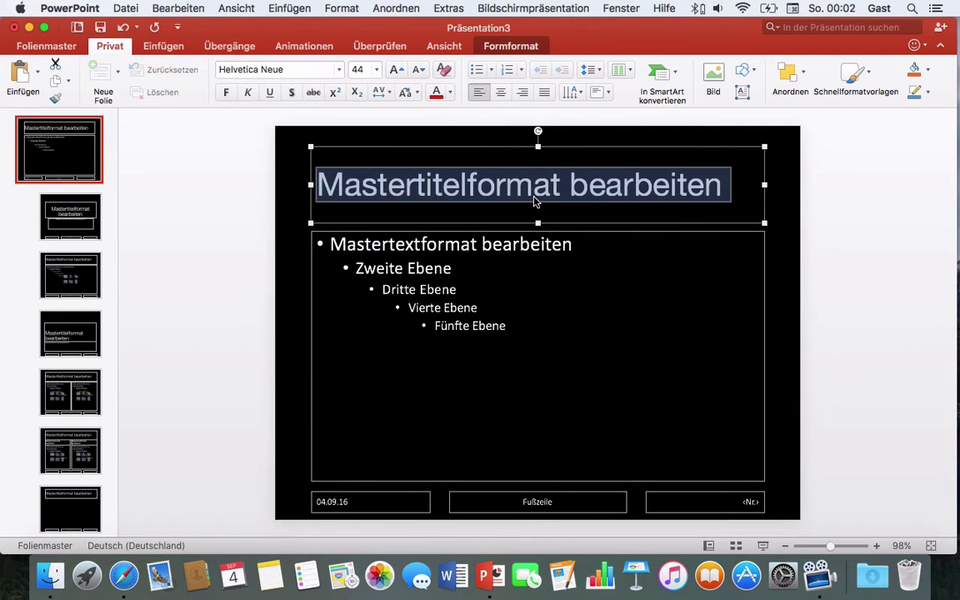
Apply Helvetica Neue to all five body text levels, then view the two-content layout
{"action": "left_click", "coordinate": [521, 327]}
{"action": "key", "text": "super+a"}
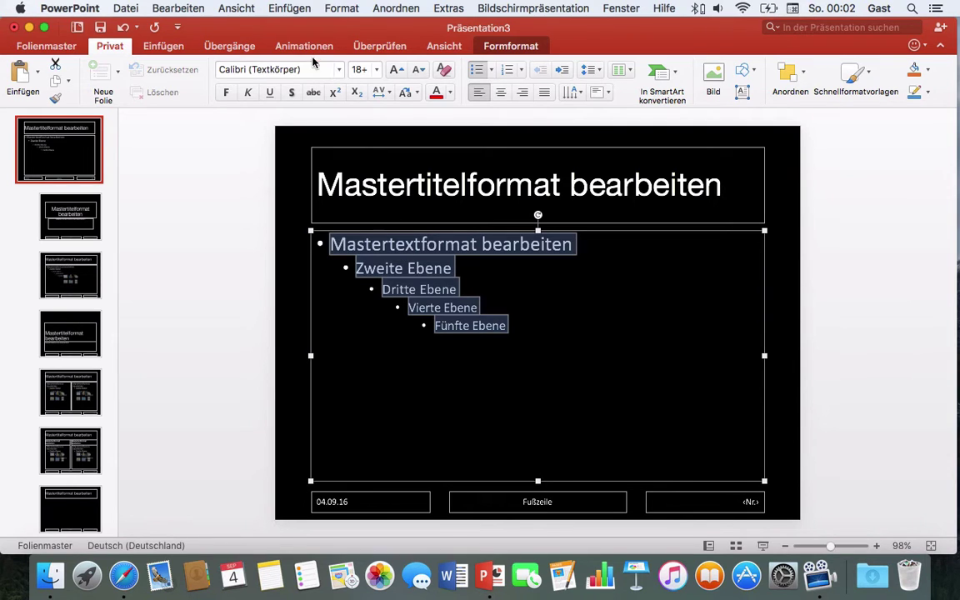
{"action": "left_click", "coordinate": [340, 71]}
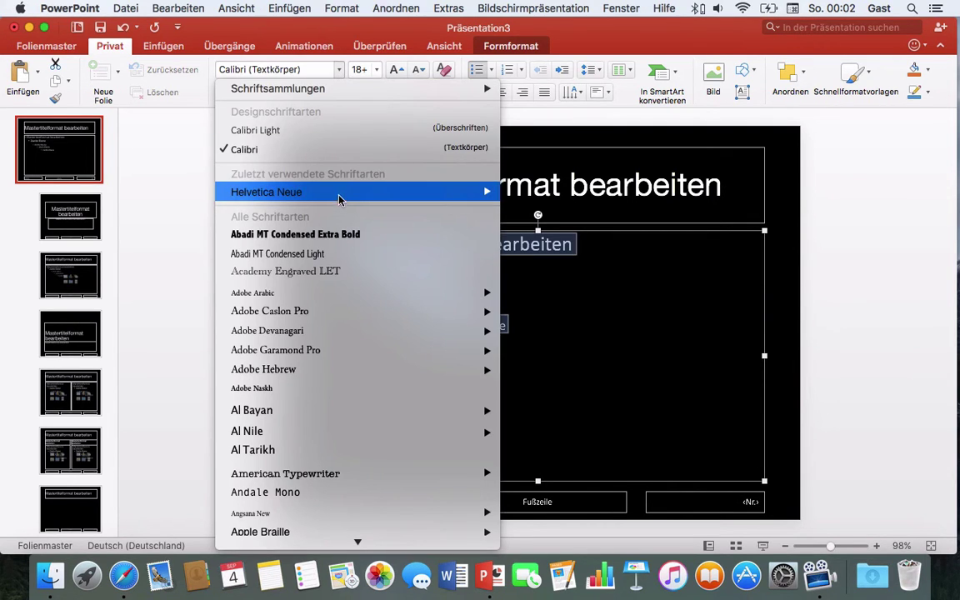
{"action": "mouse_move", "coordinate": [474, 192]}
{"action": "left_click", "coordinate": [527, 193]}
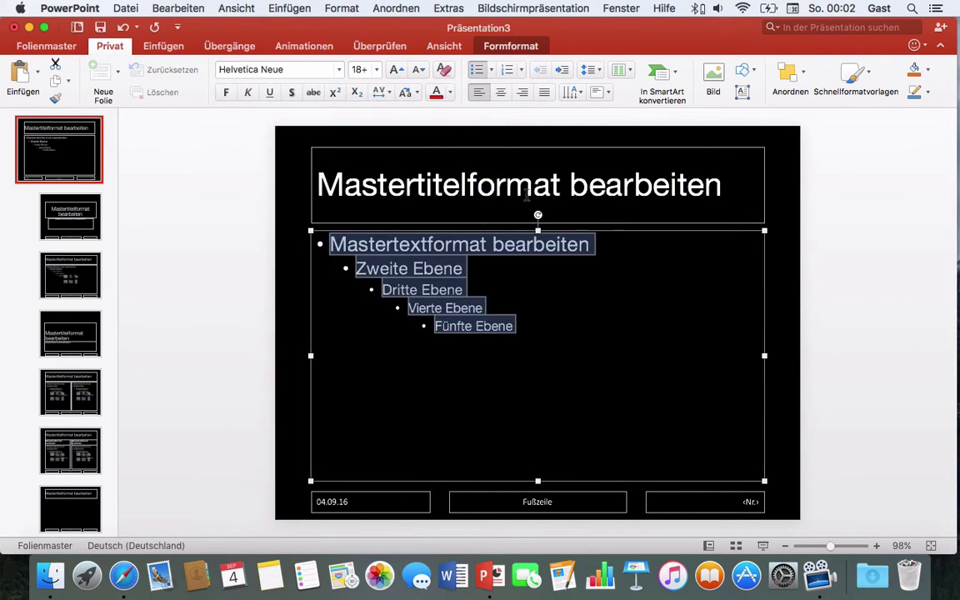
{"action": "left_click", "coordinate": [386, 270]}
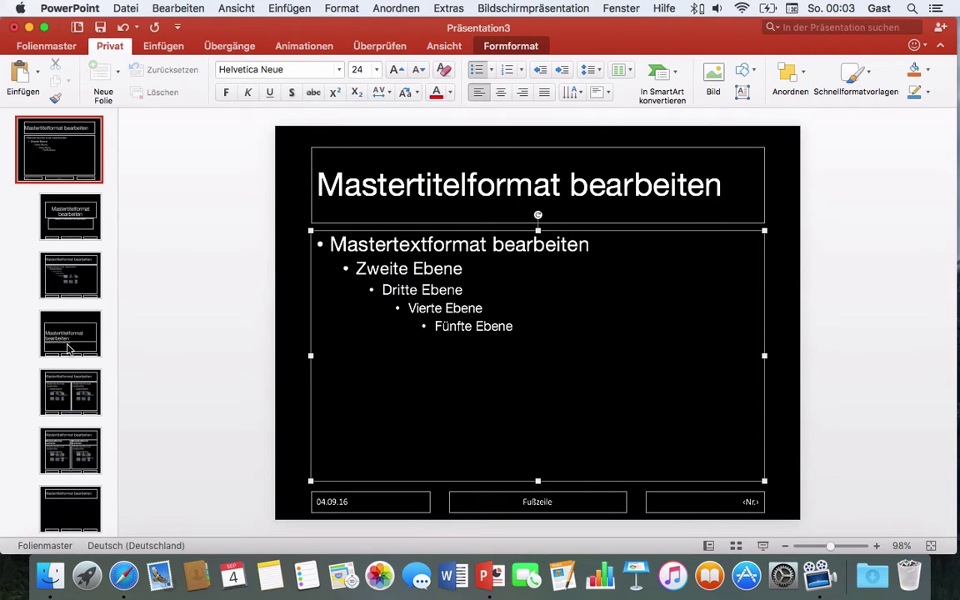
{"action": "left_click", "coordinate": [65, 372]}
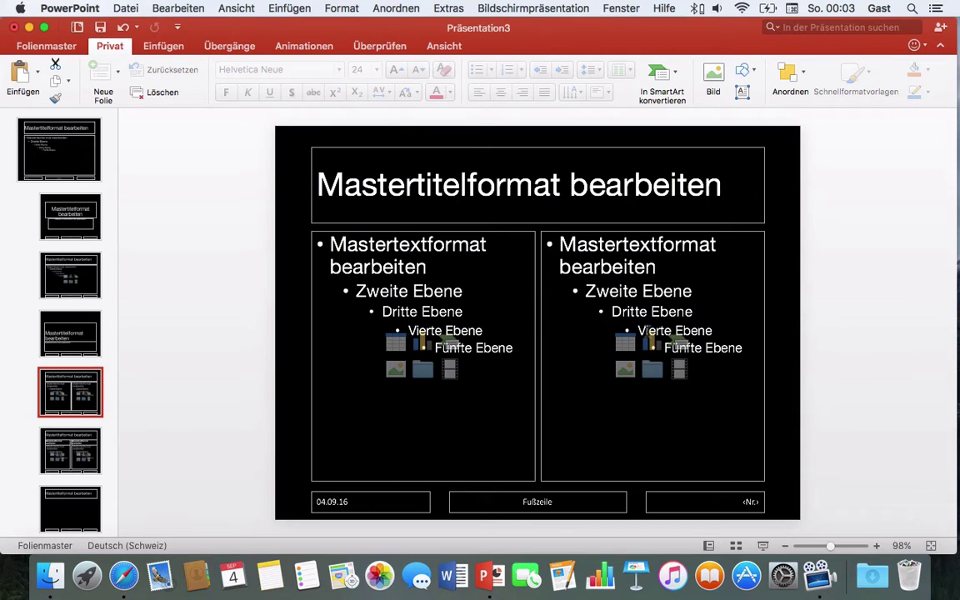
Return to the top master, then select the Titel und Inhalt layout
{"action": "left_click", "coordinate": [52, 151]}
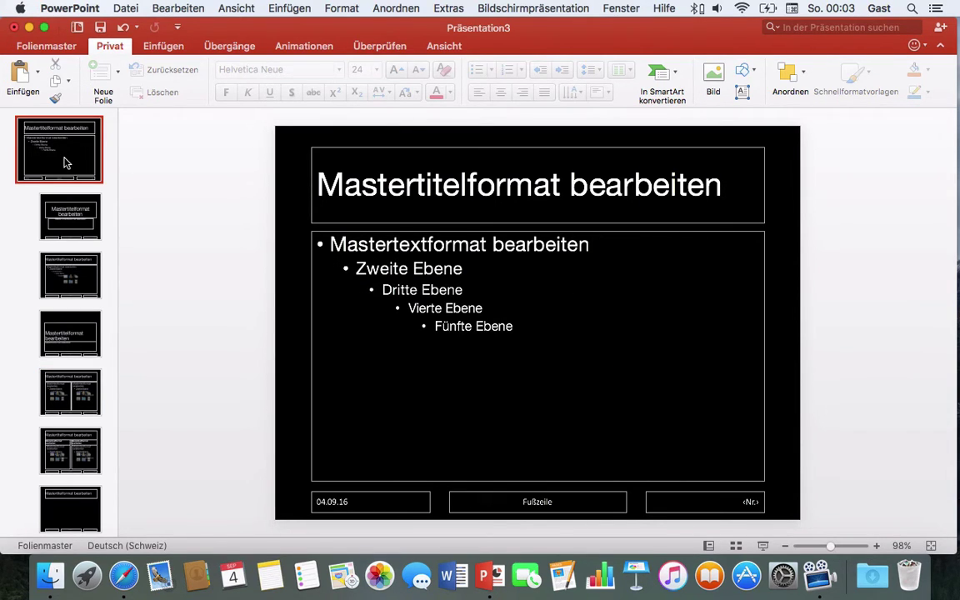
{"action": "left_click", "coordinate": [66, 281]}
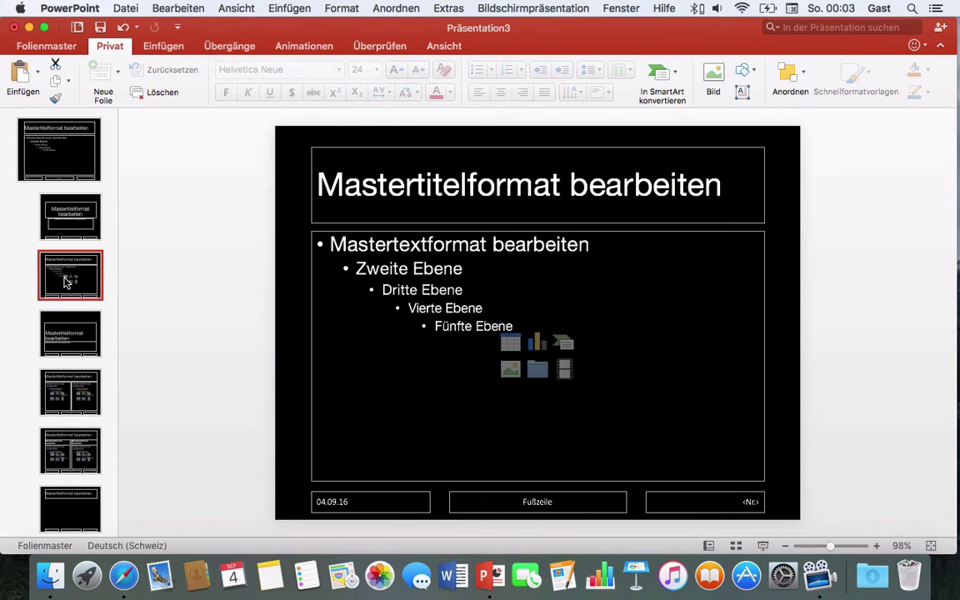
Duplicate the Titel und Inhalt layout with copy and paste
{"action": "right_click", "coordinate": [67, 280]}
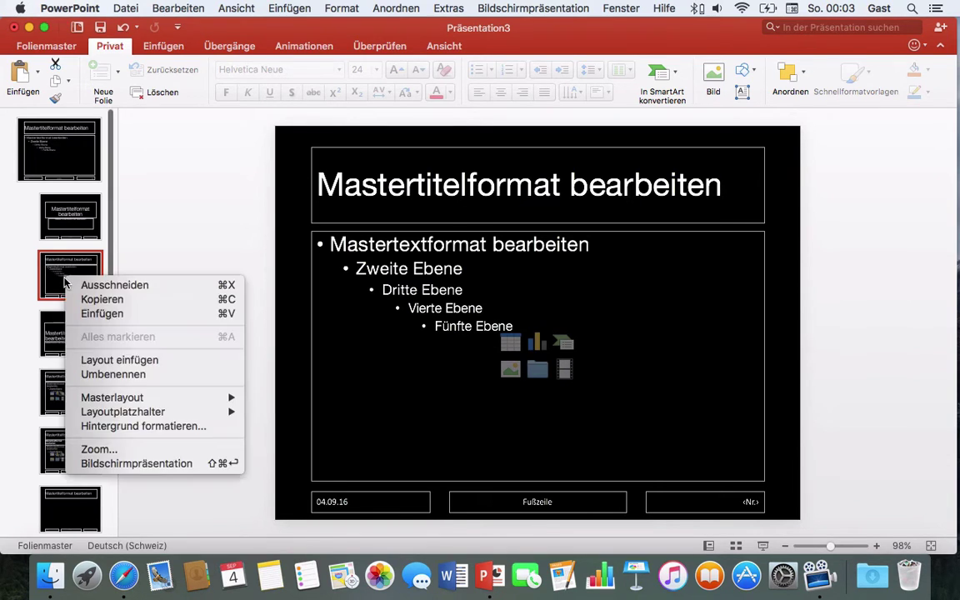
{"action": "left_click", "coordinate": [120, 302]}
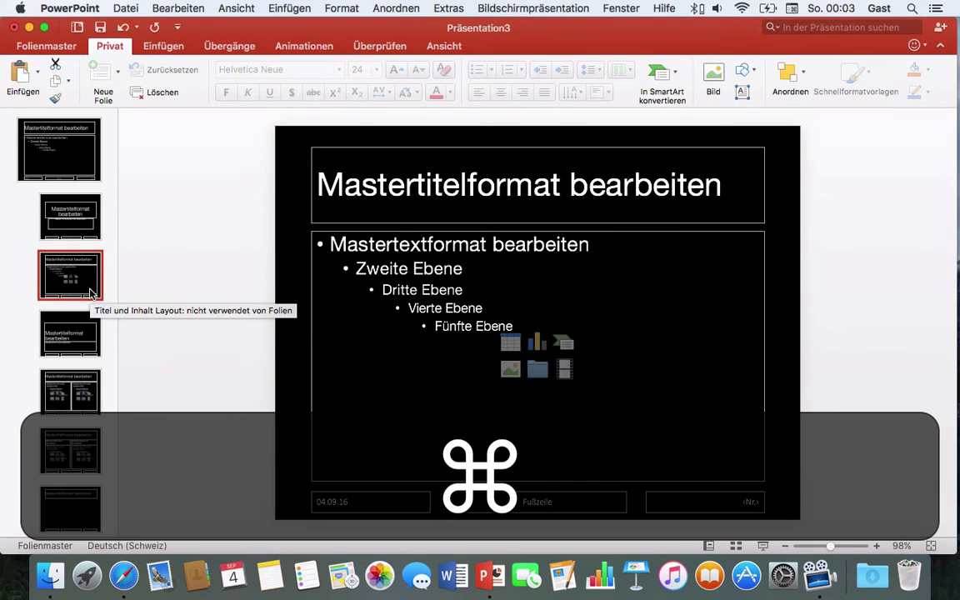
{"action": "key", "text": "super+v"}
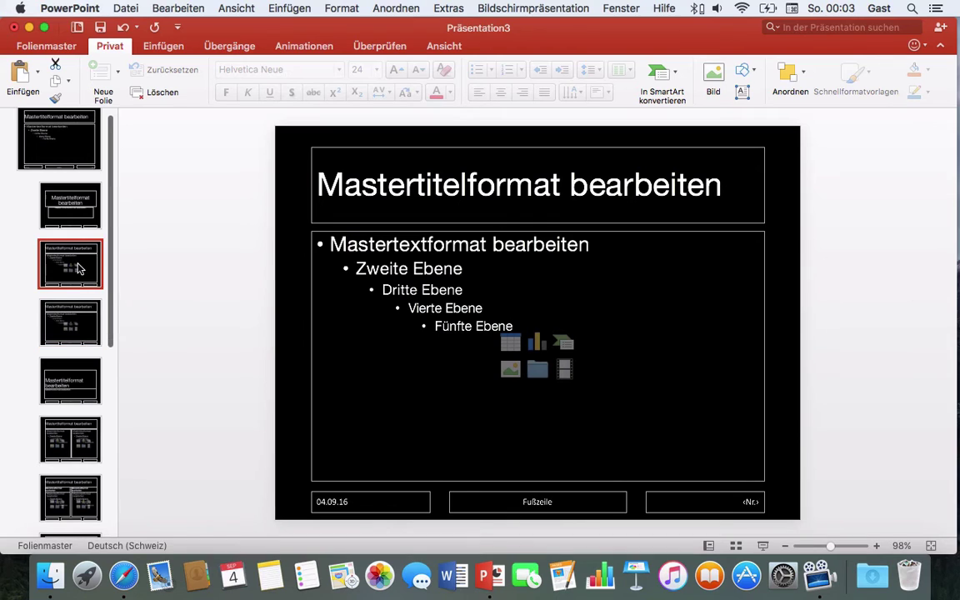
{"action": "left_click", "coordinate": [68, 300]}
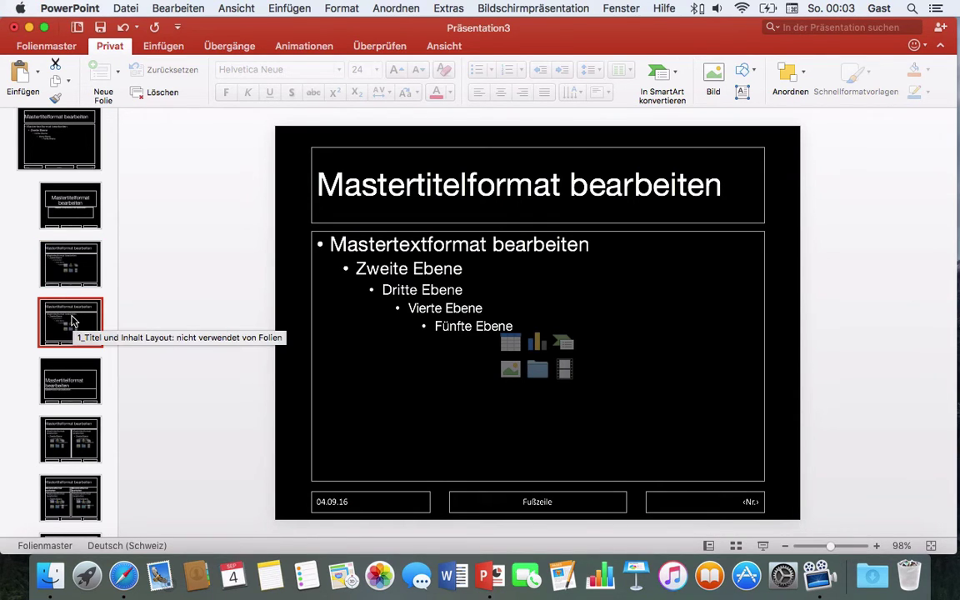
Rename the copy 1_Bild-Unterschrift, move its body area top-left and title to the bottom
{"action": "right_click", "coordinate": [73, 321]}
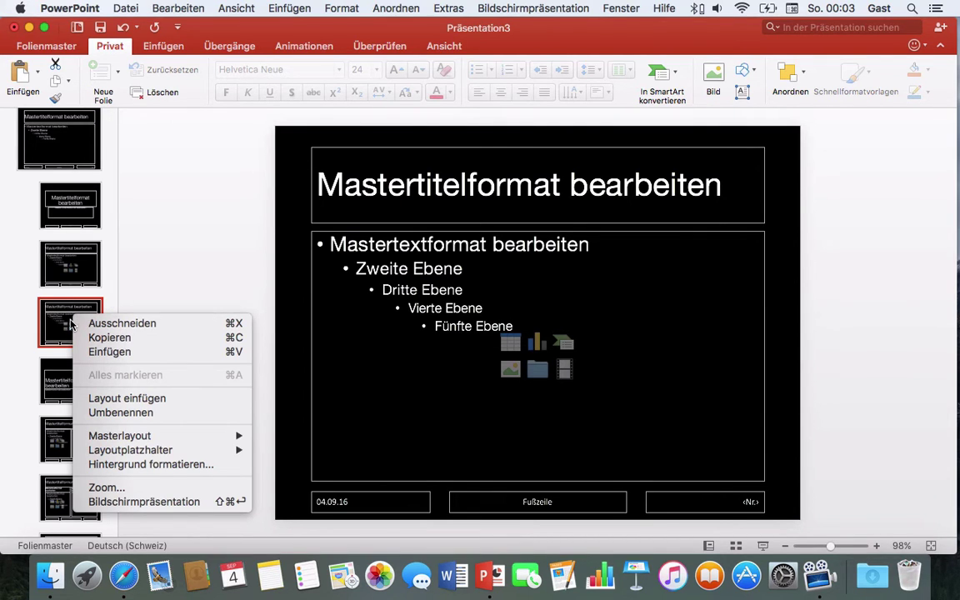
{"action": "left_click", "coordinate": [99, 411]}
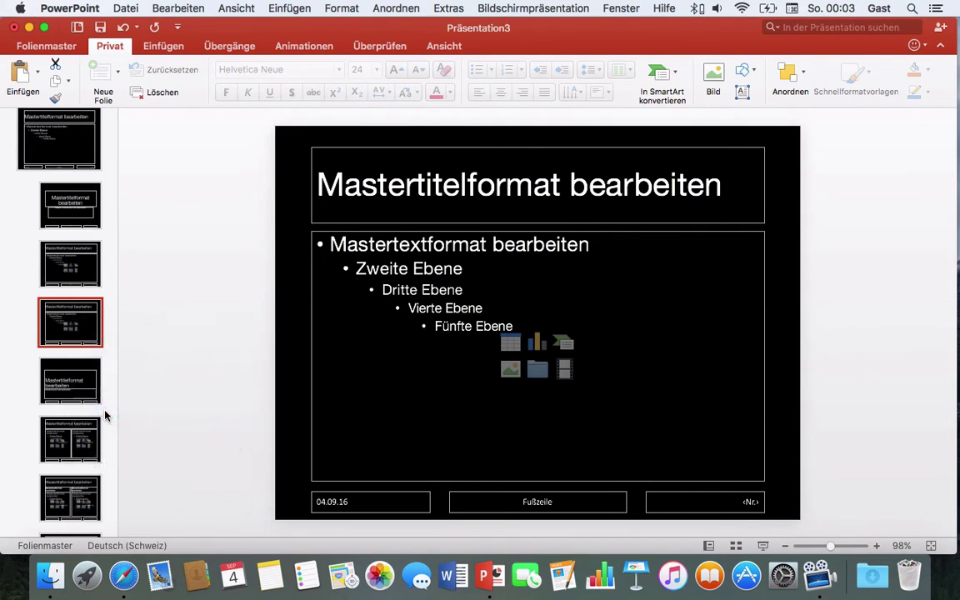
{"action": "left_click_drag", "start_coordinate": [433, 170], "coordinate": [508, 173]}
{"action": "type", "text": "Bil"}
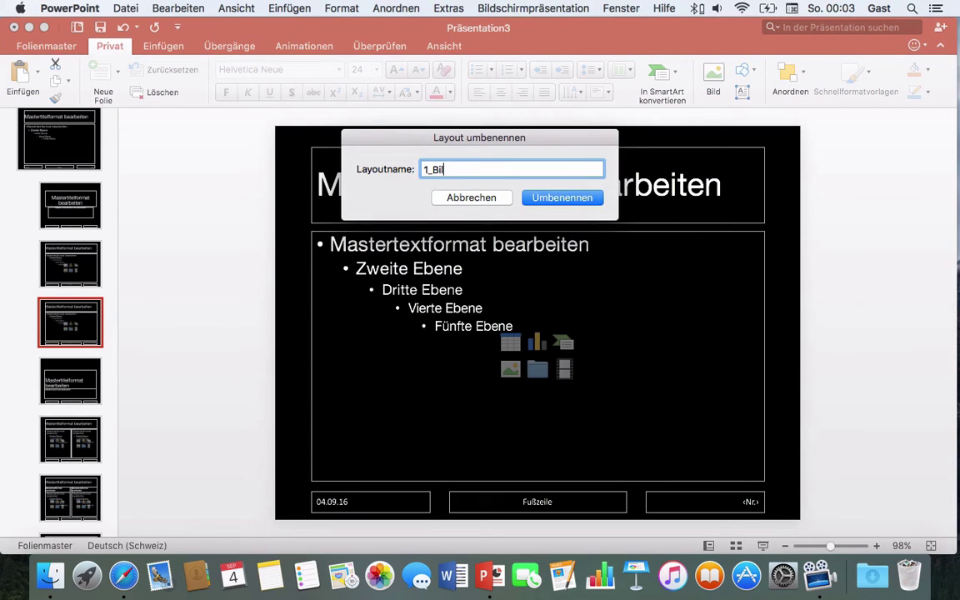
{"action": "type", "text": "d-Unters"}
{"action": "type", "text": "chrift"}
{"action": "left_click", "coordinate": [569, 198]}
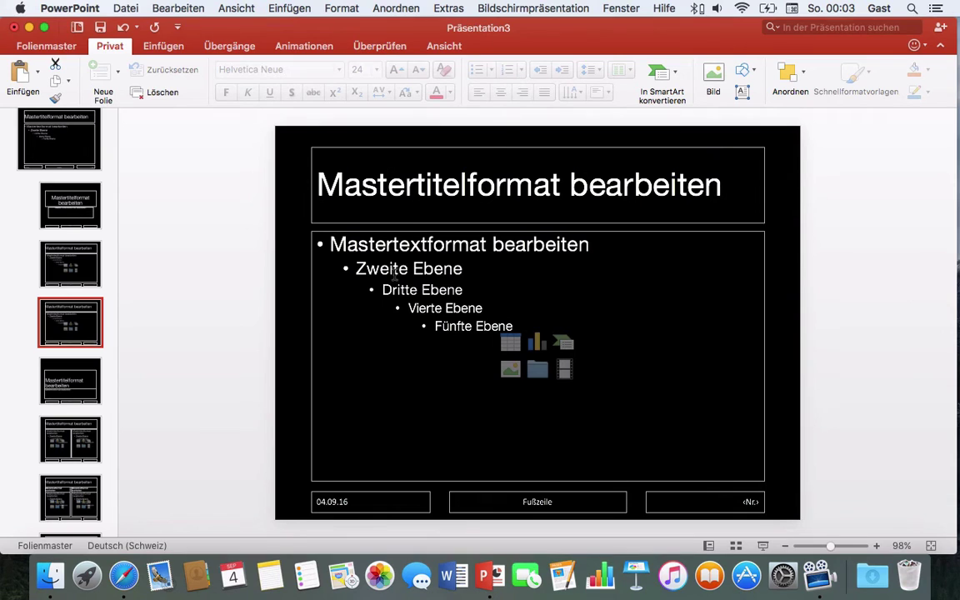
{"action": "left_click_drag", "start_coordinate": [314, 276], "coordinate": [280, 171]}
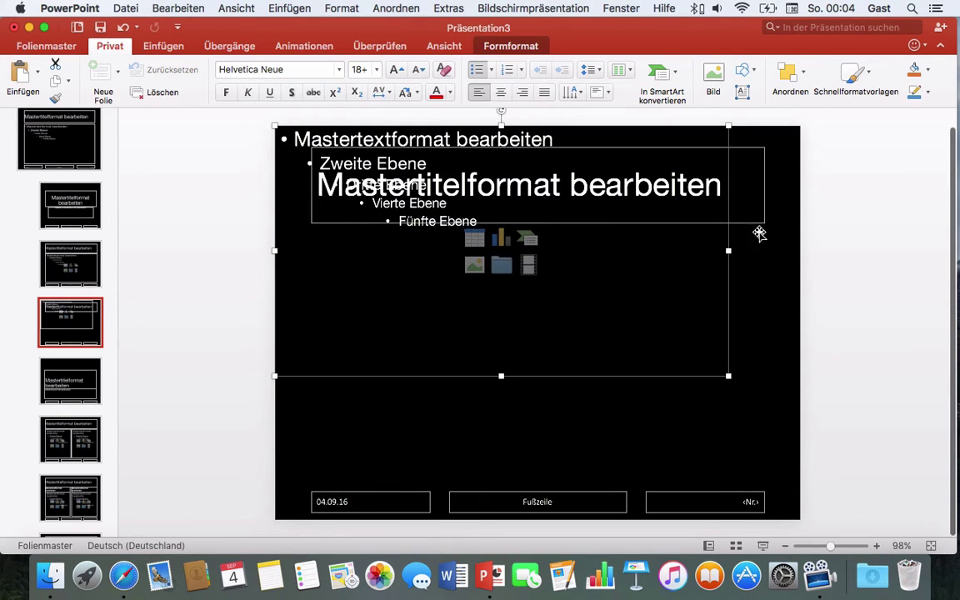
{"action": "mouse_move", "coordinate": [750, 221]}
{"action": "left_mouse_down"}
{"action": "mouse_move", "coordinate": [752, 299]}
{"action": "mouse_move", "coordinate": [715, 490]}
{"action": "mouse_move", "coordinate": [800, 484]}
{"action": "left_mouse_up"}
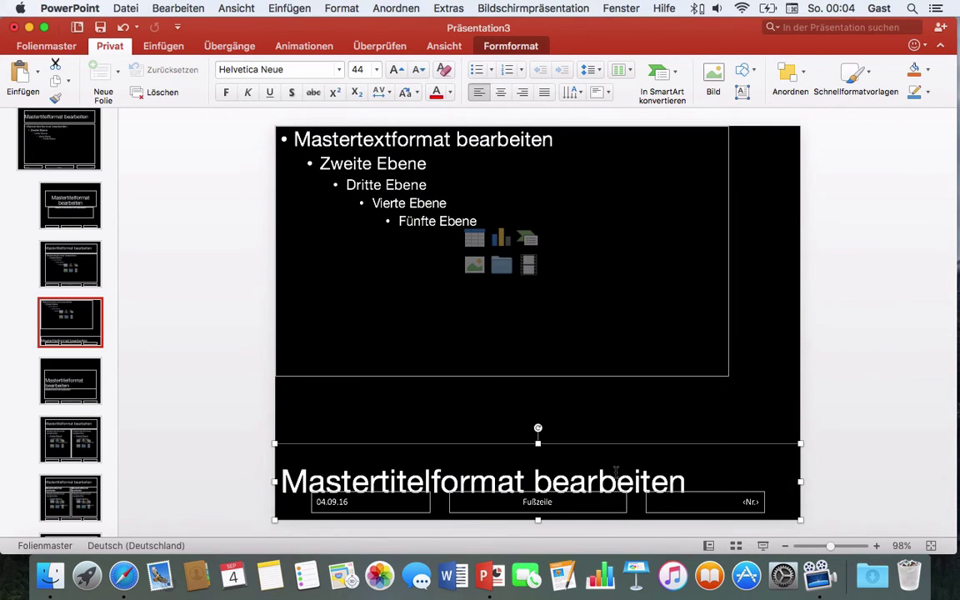
Make the caption title 18 pt, centred, and shorter from its top edge
{"action": "left_click", "coordinate": [377, 70]}
{"action": "left_click", "coordinate": [379, 204]}
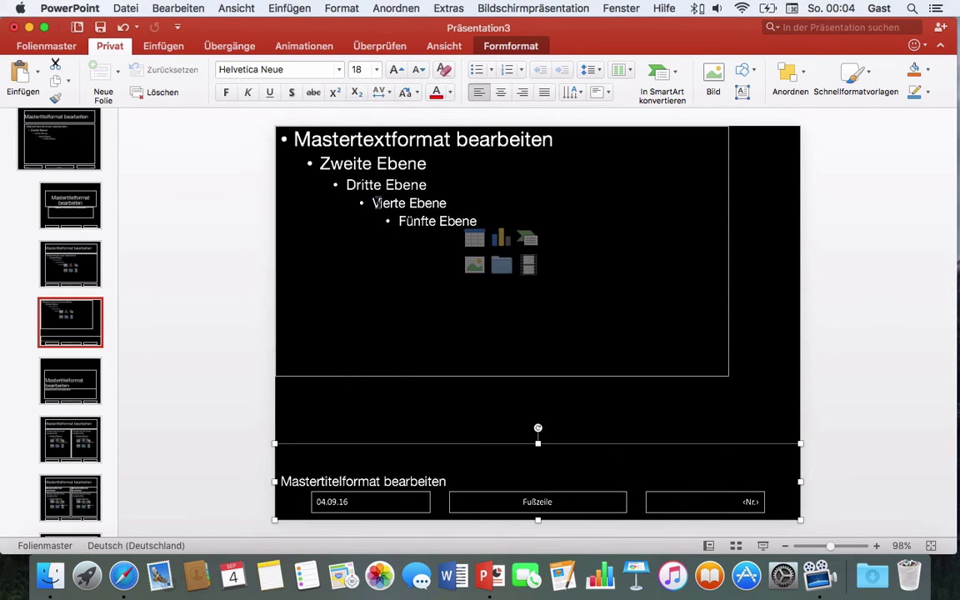
{"action": "left_click", "coordinate": [501, 92]}
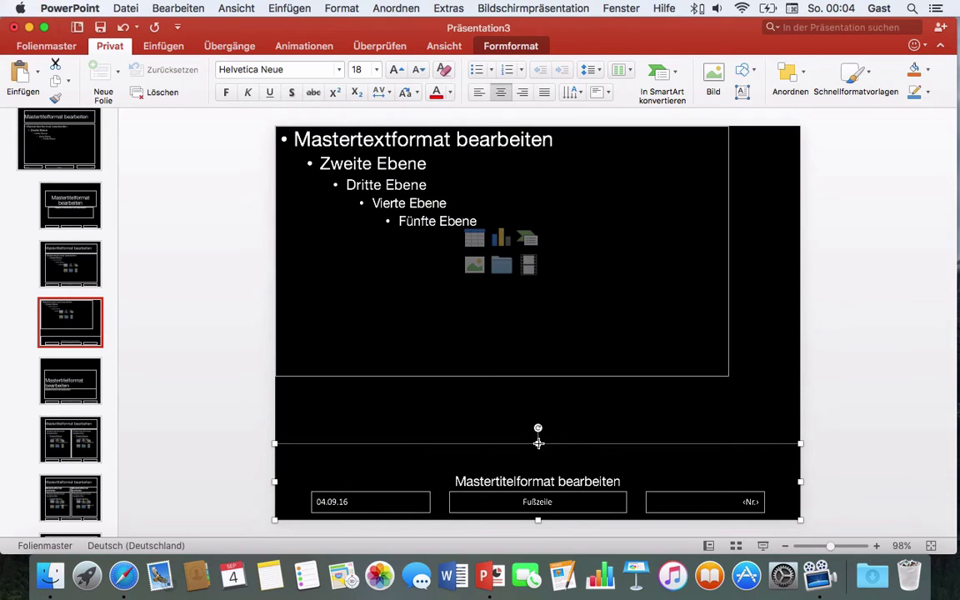
{"action": "left_click_drag", "start_coordinate": [538, 444], "coordinate": [537, 492]}
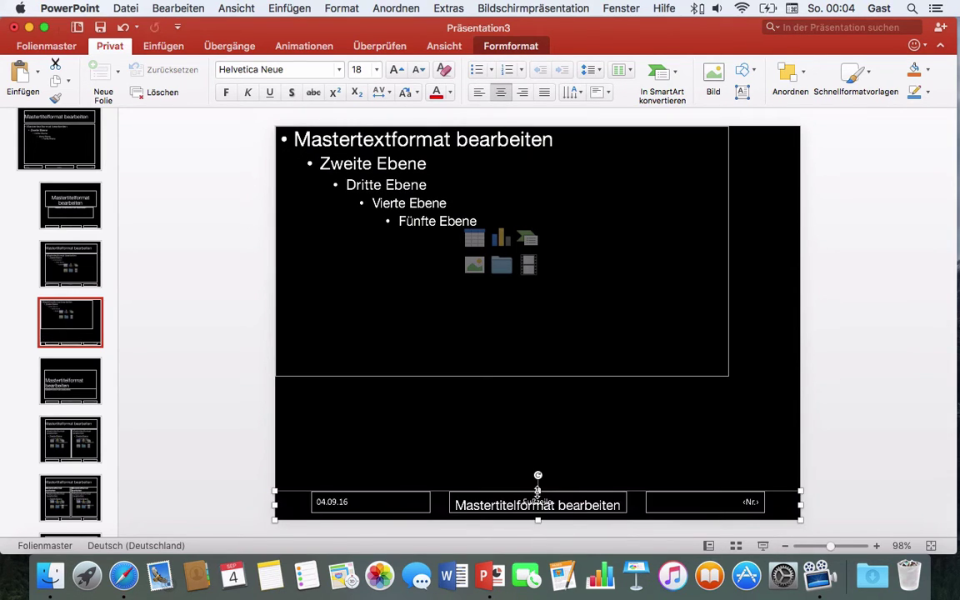
Enlarge the body placeholder down to the footer and out to the slide's right edge
{"action": "left_click", "coordinate": [593, 376]}
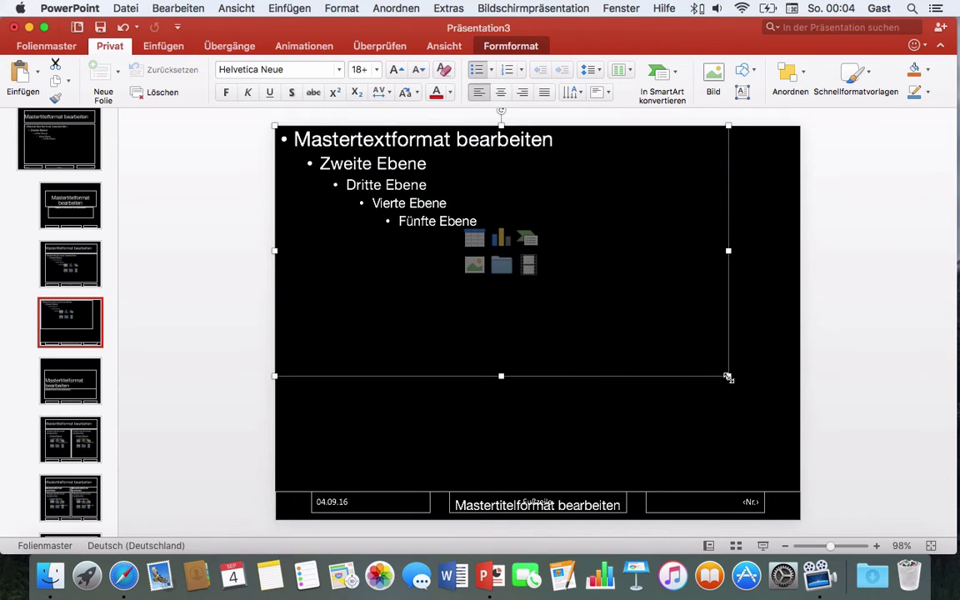
{"action": "left_click_drag", "start_coordinate": [727, 377], "coordinate": [806, 493]}
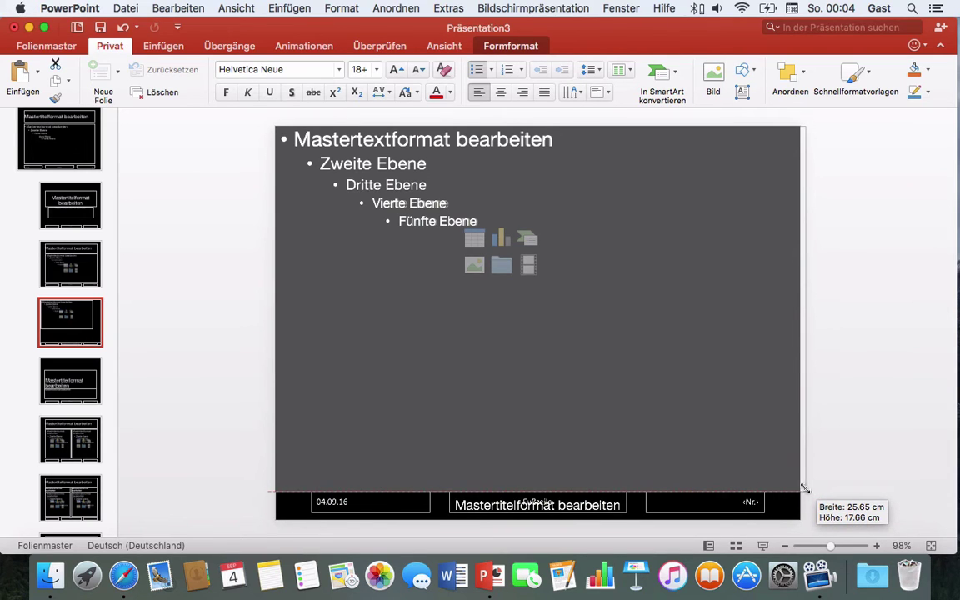
{"action": "left_click_drag", "start_coordinate": [806, 492], "coordinate": [805, 491]}
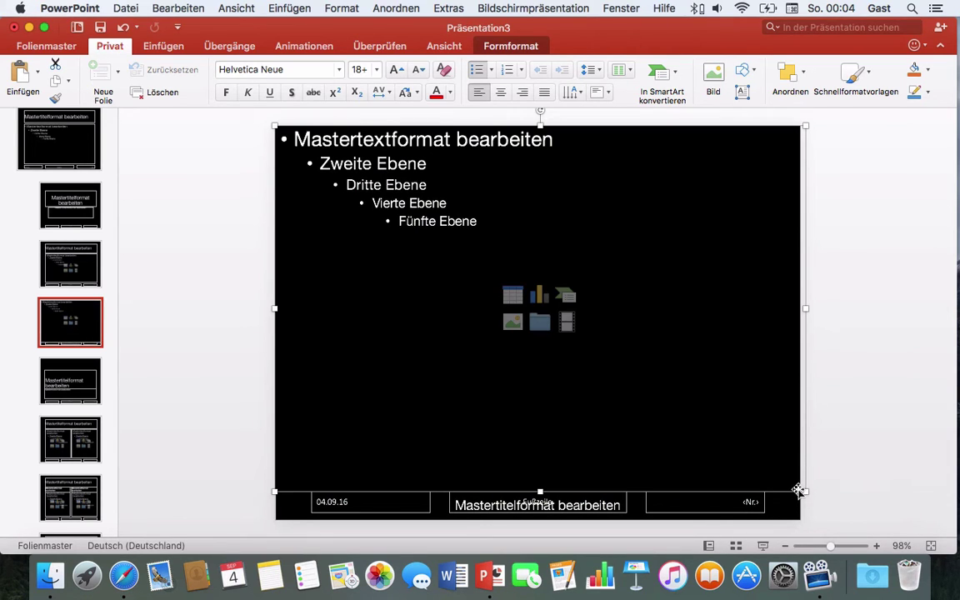
{"action": "left_click_drag", "start_coordinate": [806, 492], "coordinate": [800, 492]}
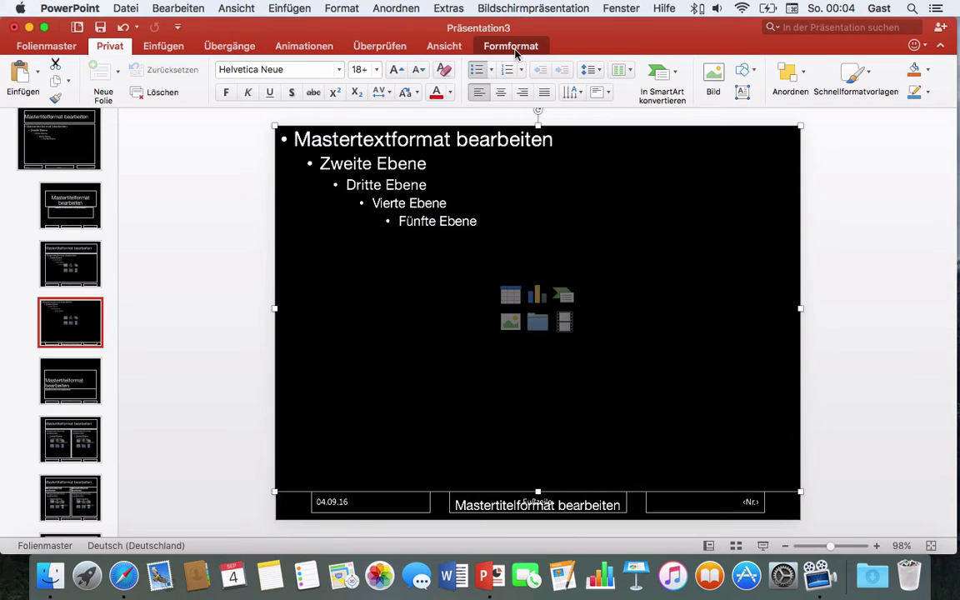
Return to normal view, type 'Titel' on slide 1, and open the Neue Folie layout gallery
{"action": "left_click", "coordinate": [233, 8]}
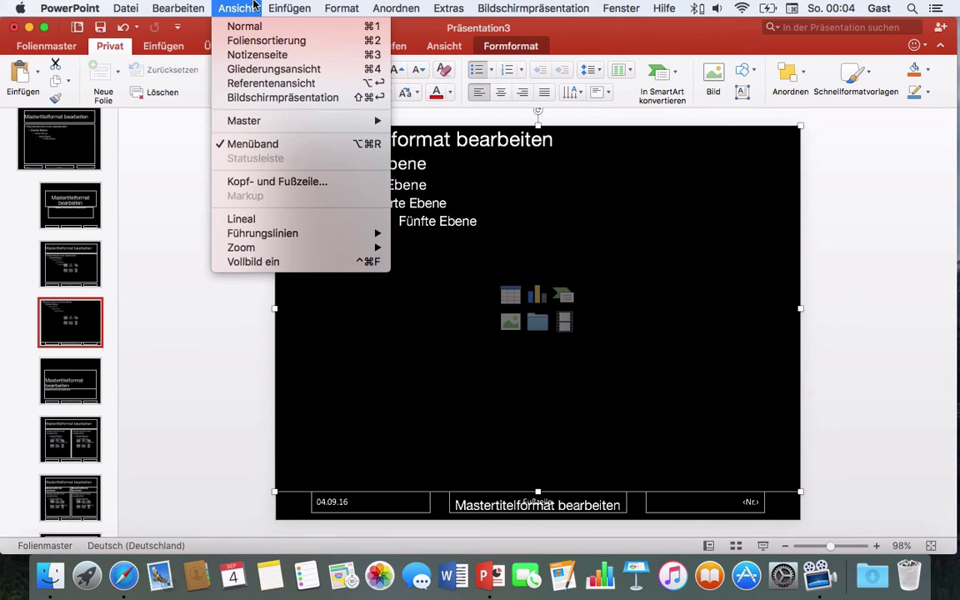
{"action": "left_click", "coordinate": [240, 25]}
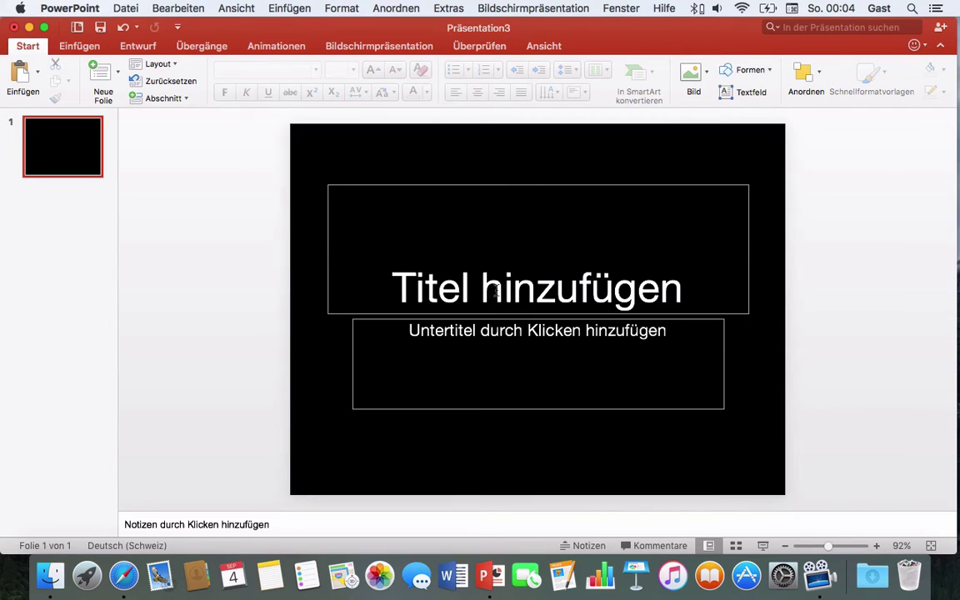
{"action": "left_click", "coordinate": [493, 290]}
{"action": "type", "text": "Titel"}
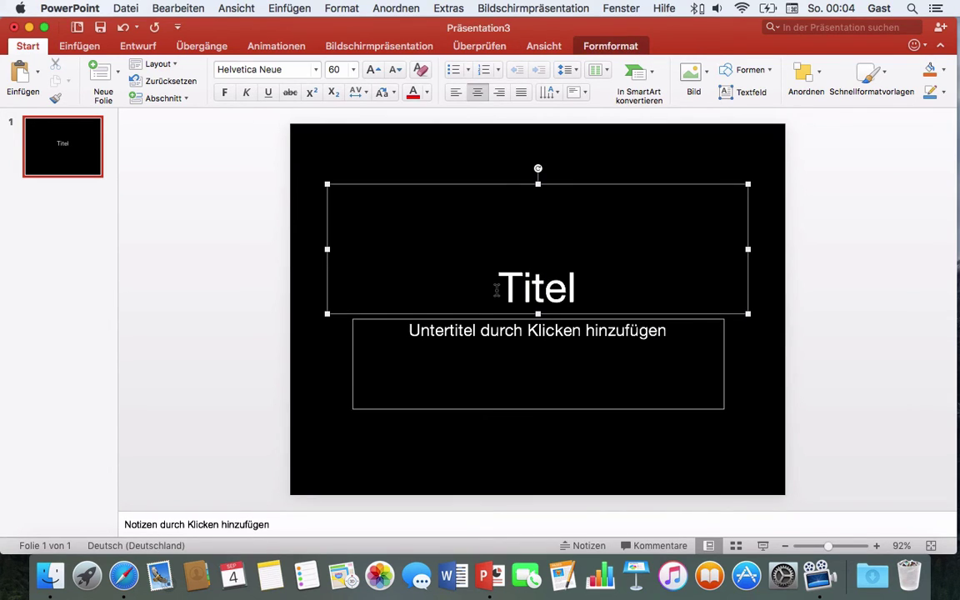
{"action": "left_click", "coordinate": [118, 77]}
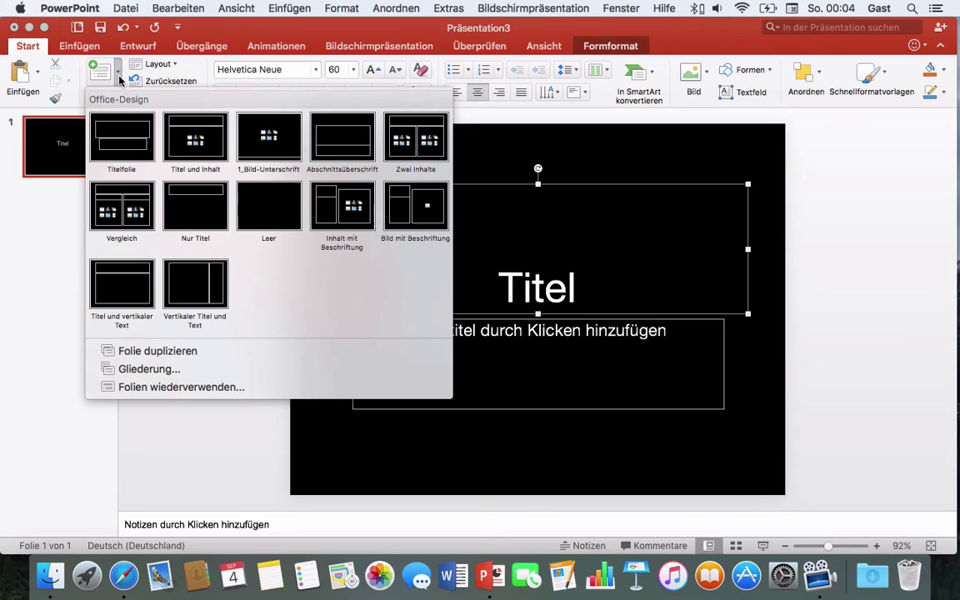
Add a 1_Bild-Unterschrift slide and drop Brücke-von-Argenteuil.jpg from the desktop onto it
{"action": "left_click", "coordinate": [263, 142]}
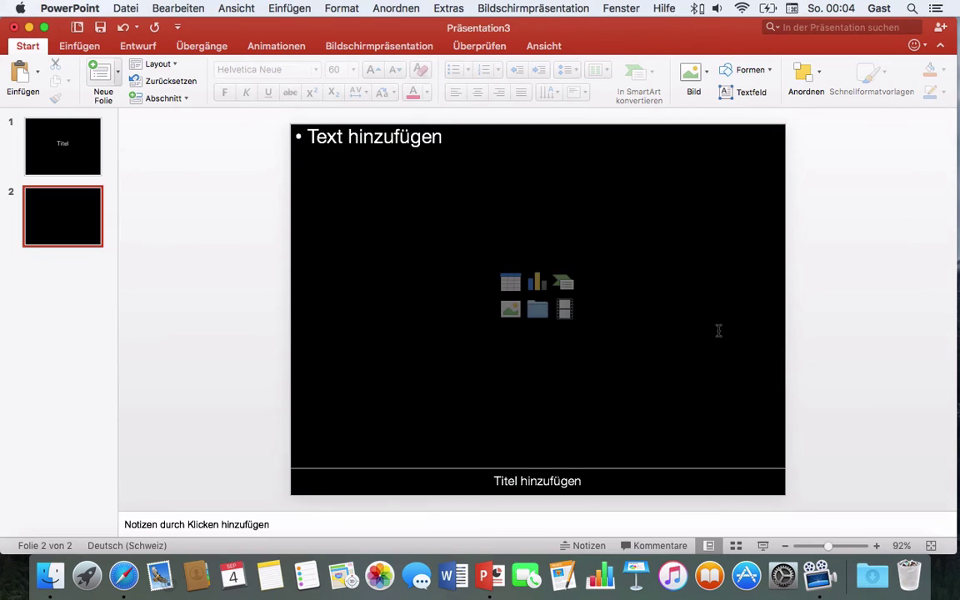
{"action": "left_click_drag", "start_coordinate": [956, 555], "coordinate": [842, 537]}
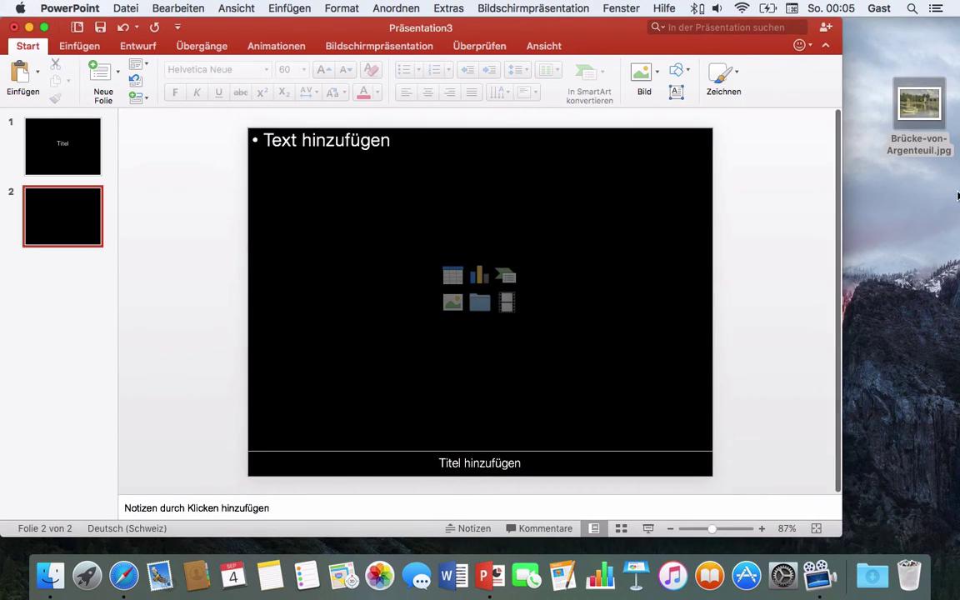
{"action": "left_click_drag", "start_coordinate": [922, 111], "coordinate": [488, 241]}
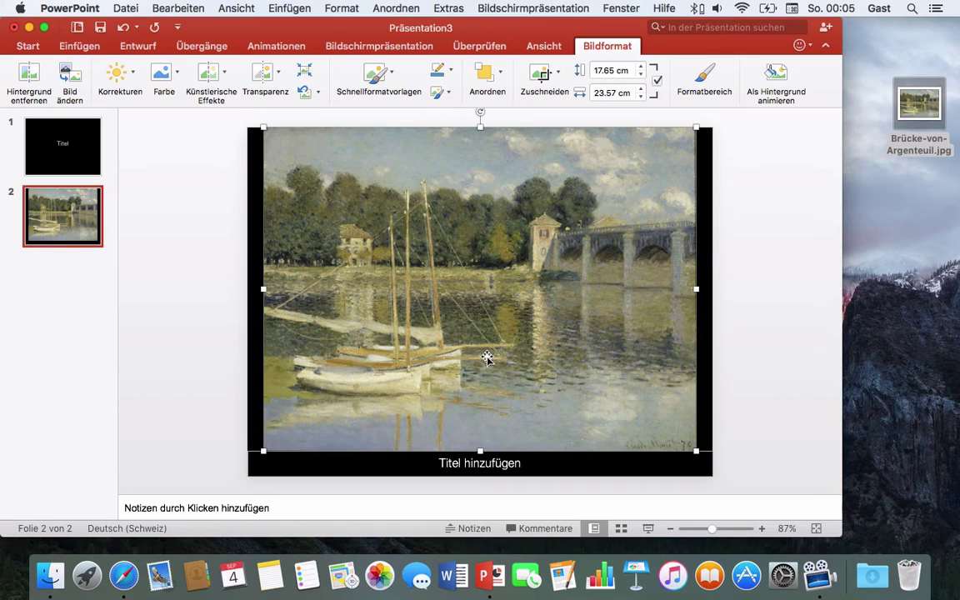
Caption the picture 'Brücke' and select the slide in the slide list
{"action": "left_click", "coordinate": [484, 464]}
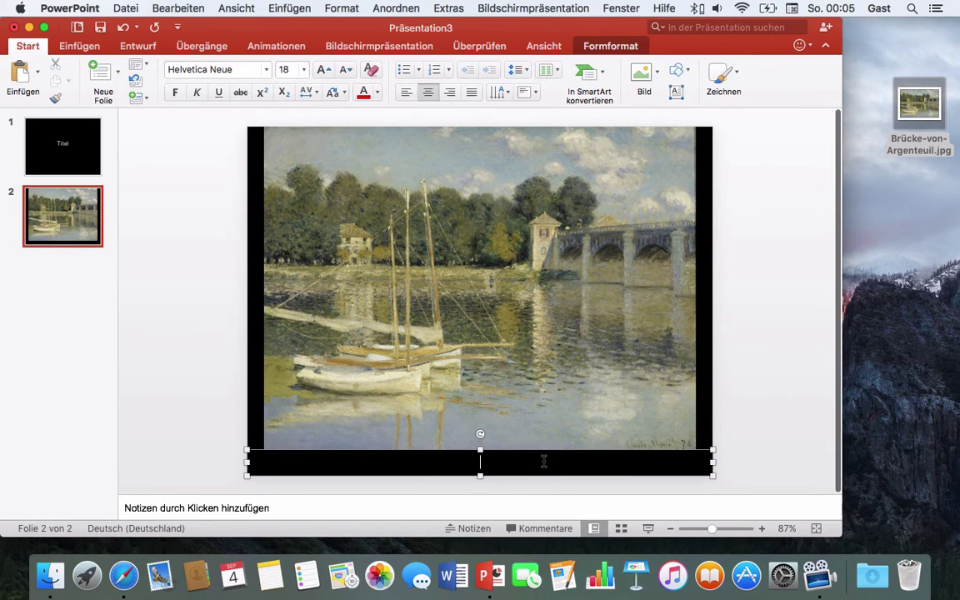
{"action": "type", "text": "Brü"}
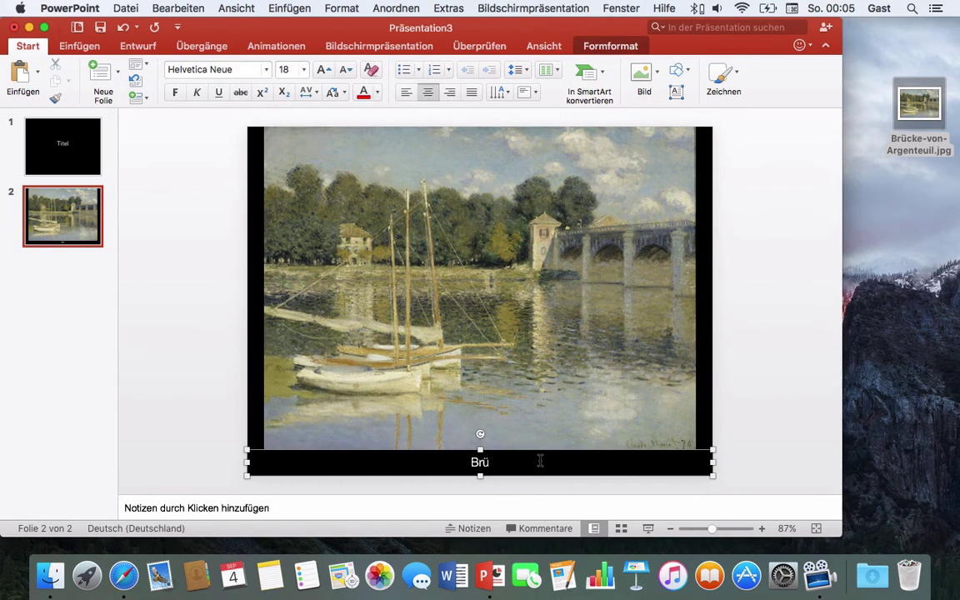
{"action": "type", "text": "cke"}
{"action": "left_click", "coordinate": [626, 356]}
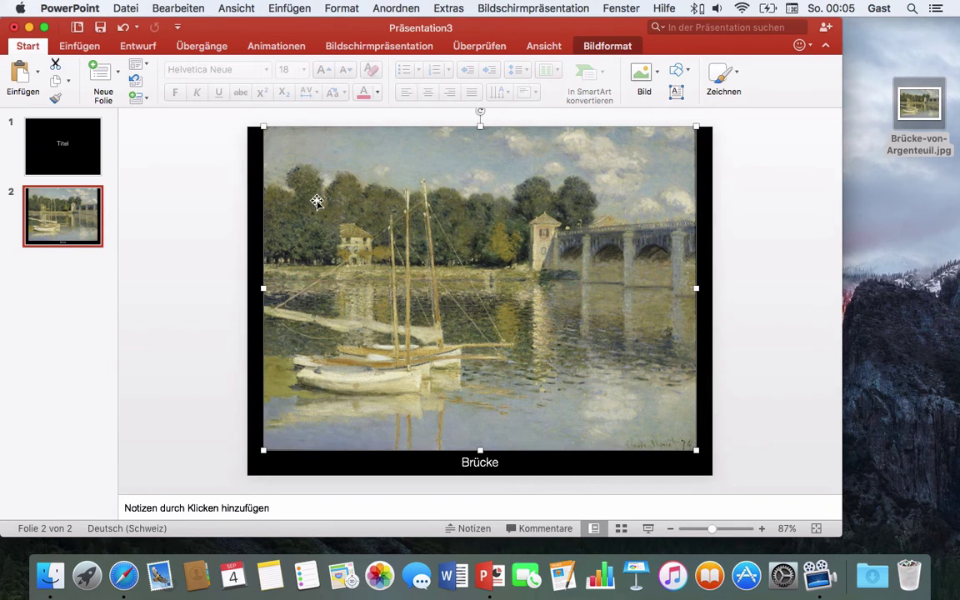
{"action": "left_click", "coordinate": [64, 212]}
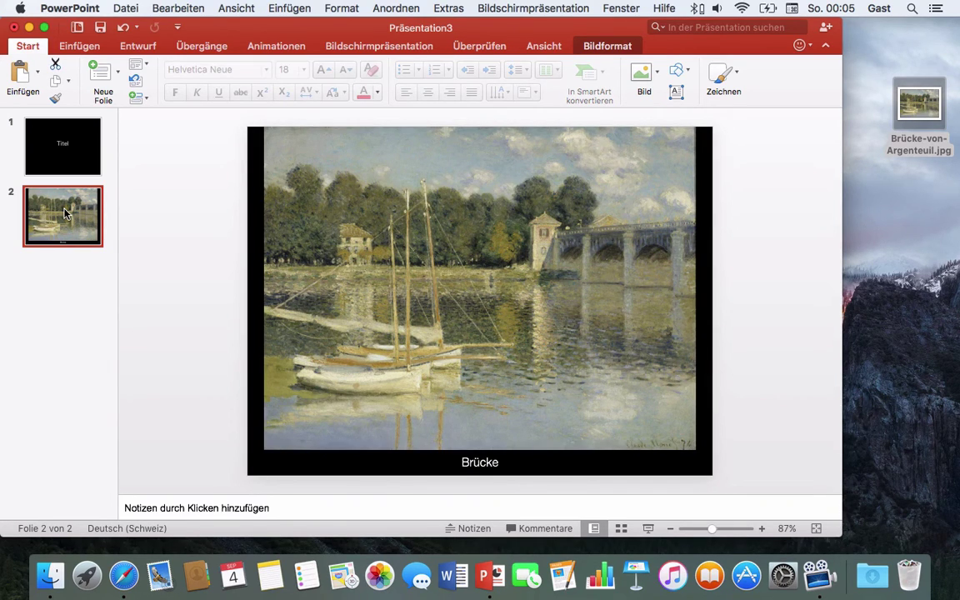
Delete the picture slide and erase 'Titel' from slide 1's title placeholder
{"action": "key", "text": "BackSpace"}
{"action": "left_click", "coordinate": [465, 283]}
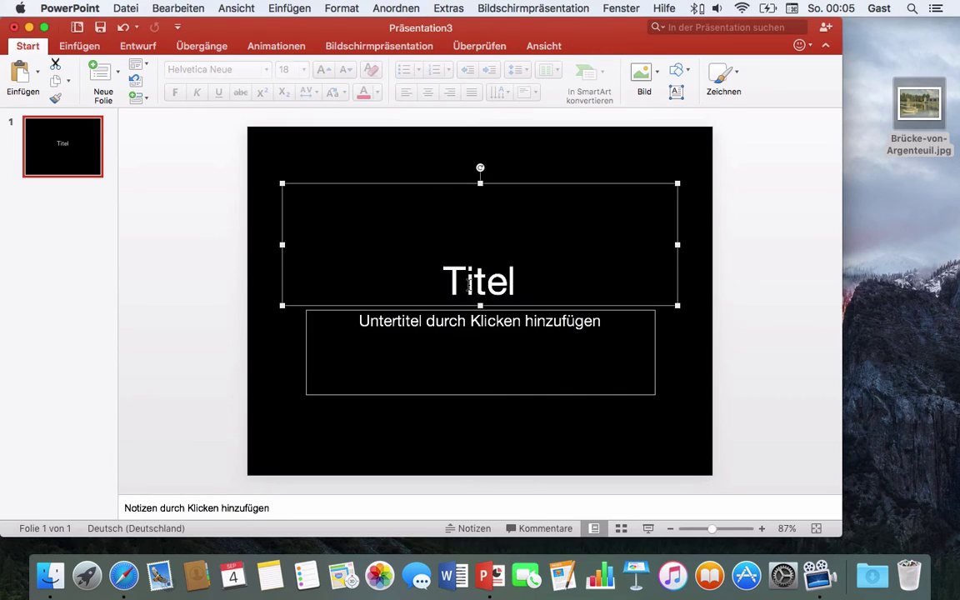
{"action": "double_click", "coordinate": [468, 283]}
{"action": "key", "text": "BackSpace"}
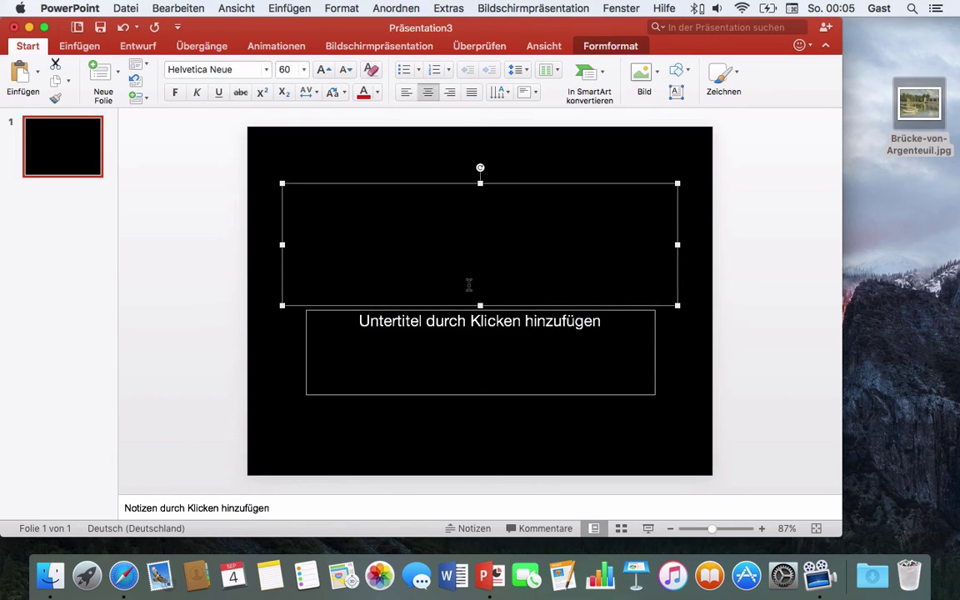
{"action": "left_click", "coordinate": [693, 343]}
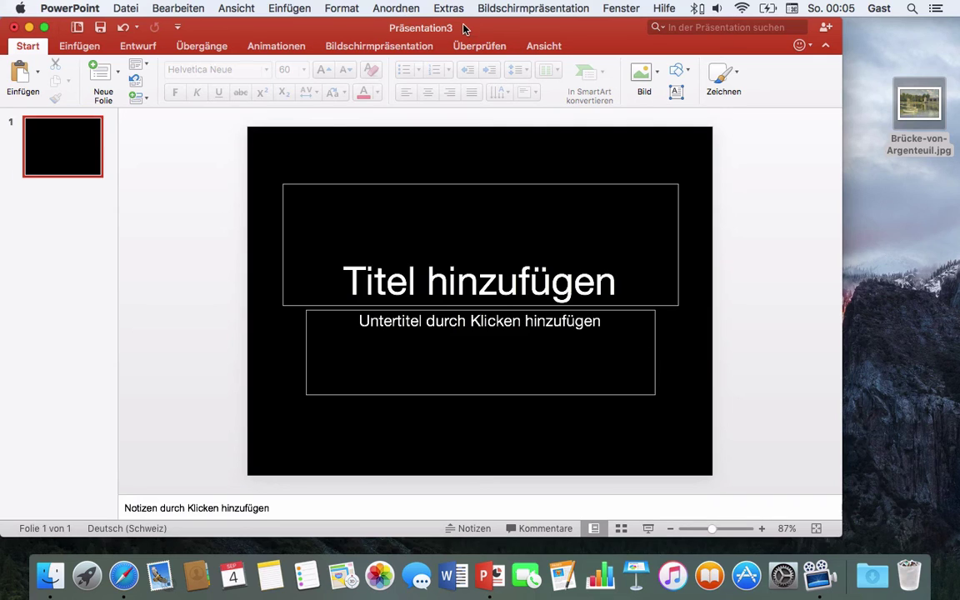
Save the presentation as a template named Diashow-schwarz, keeping the Vorlagen folder as location
{"action": "left_click", "coordinate": [125, 8]}
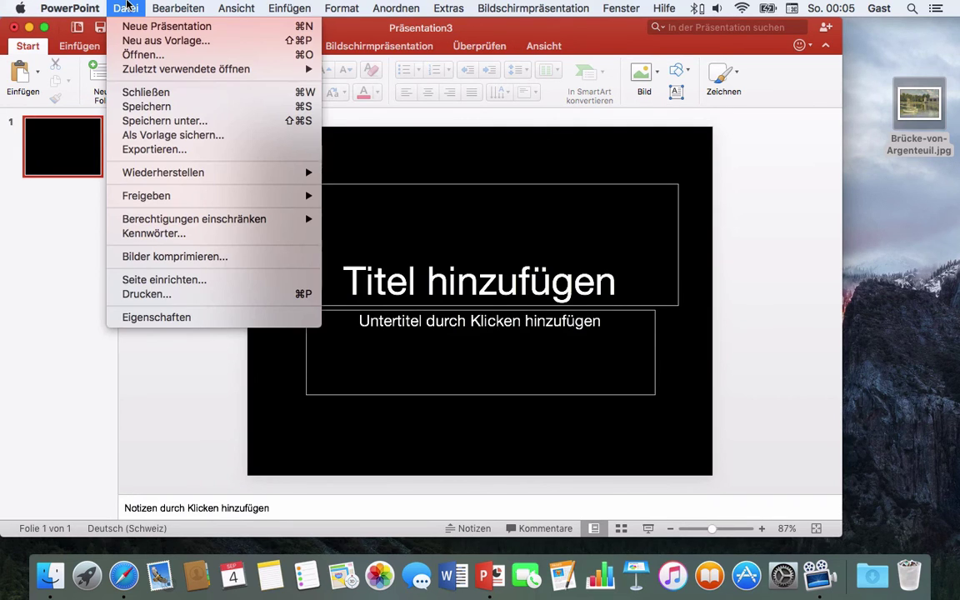
{"action": "left_click", "coordinate": [129, 135]}
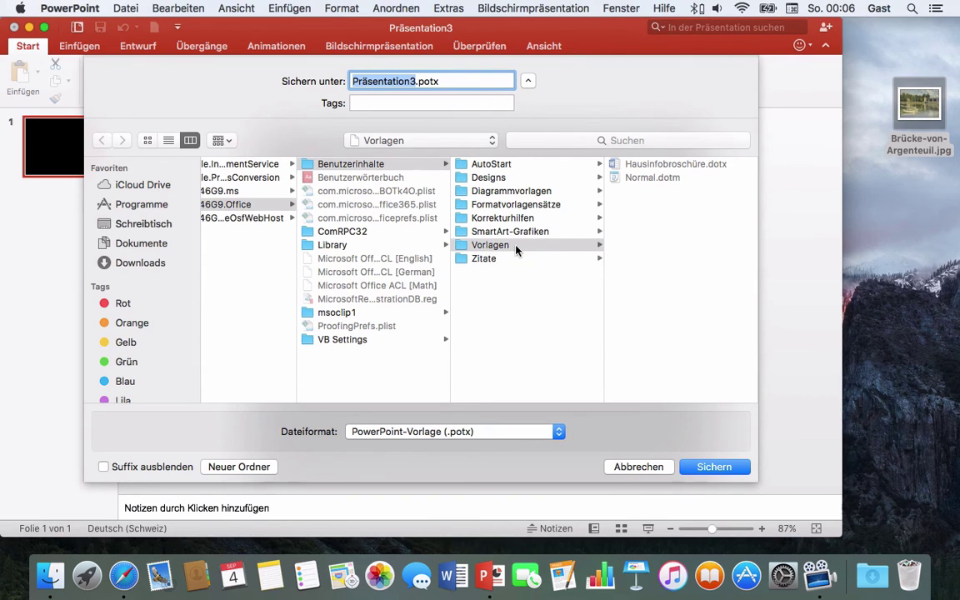
{"action": "left_click", "coordinate": [472, 142]}
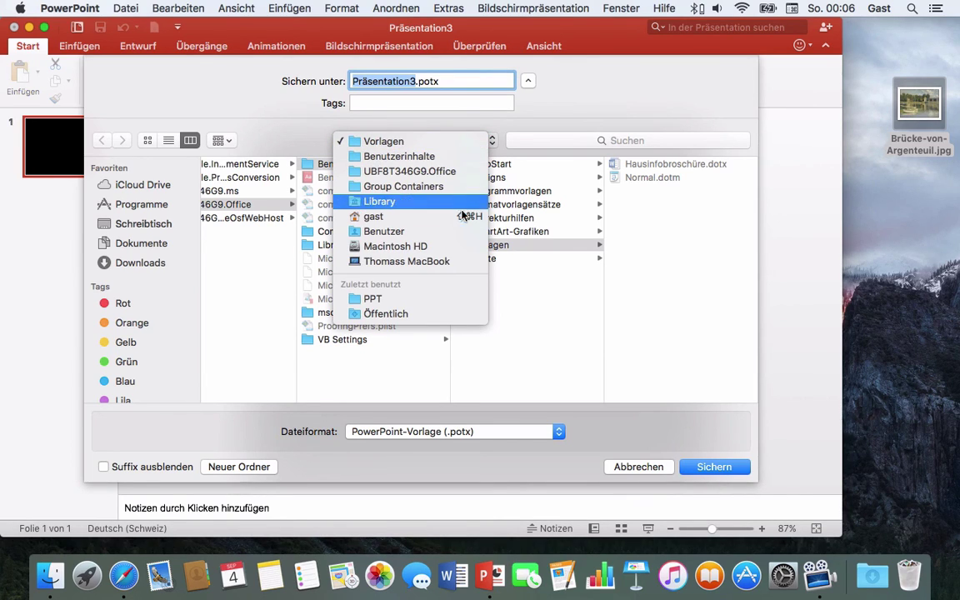
{"action": "left_click", "coordinate": [463, 104]}
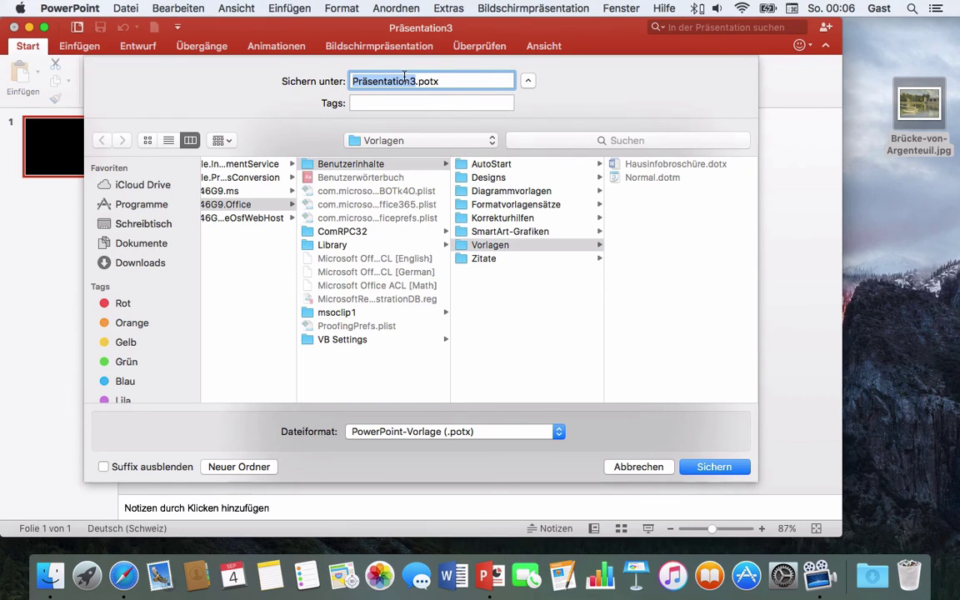
{"action": "type", "text": "Dia"}
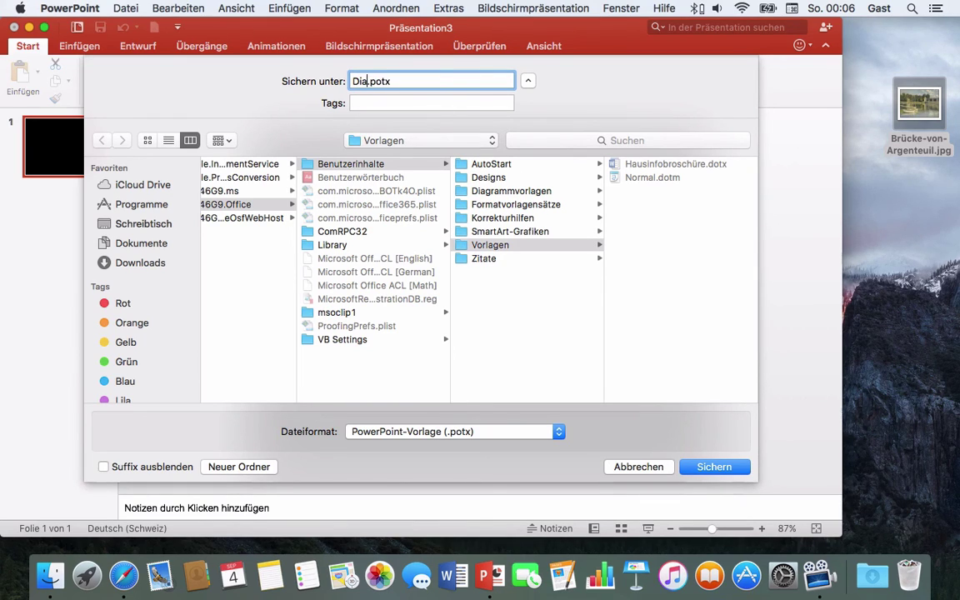
{"action": "type", "text": "show"}
{"action": "type", "text": "-schwarz"}
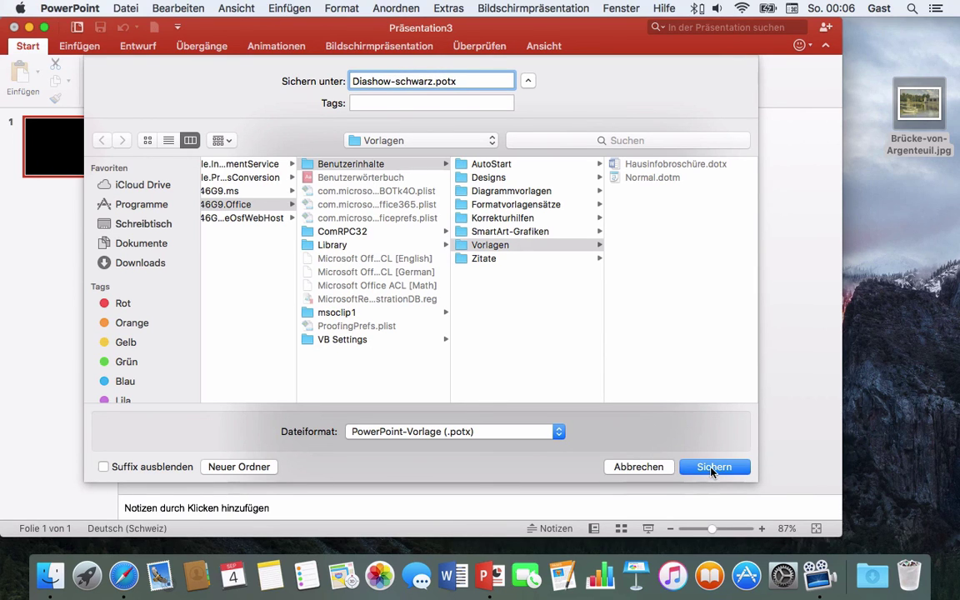
{"action": "left_click", "coordinate": [714, 468]}
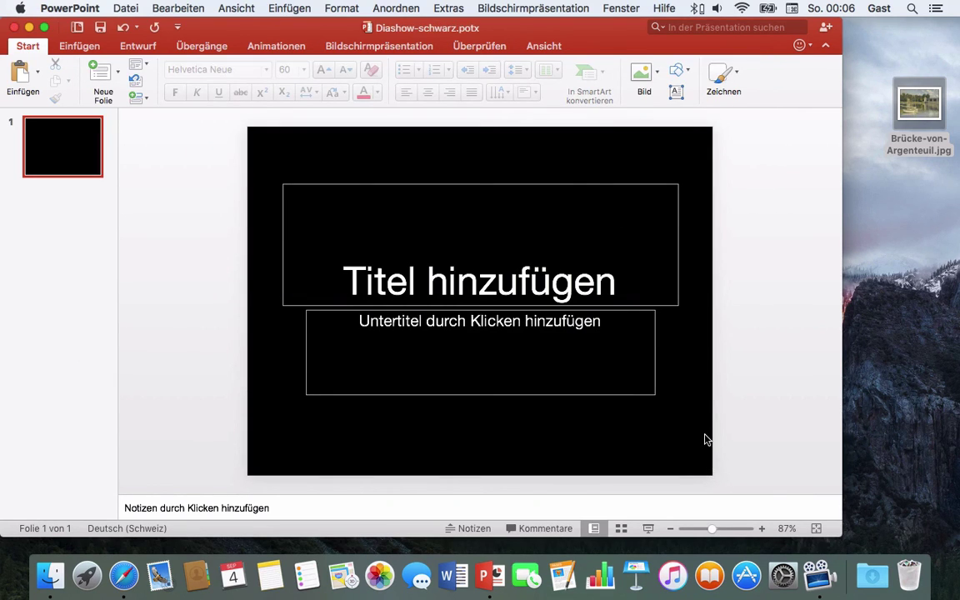
Close the template, create a new presentation from Diashow-schwarz in the template gallery, and enlarge its window
{"action": "key", "text": "super+w"}
{"action": "left_click", "coordinate": [122, 8]}
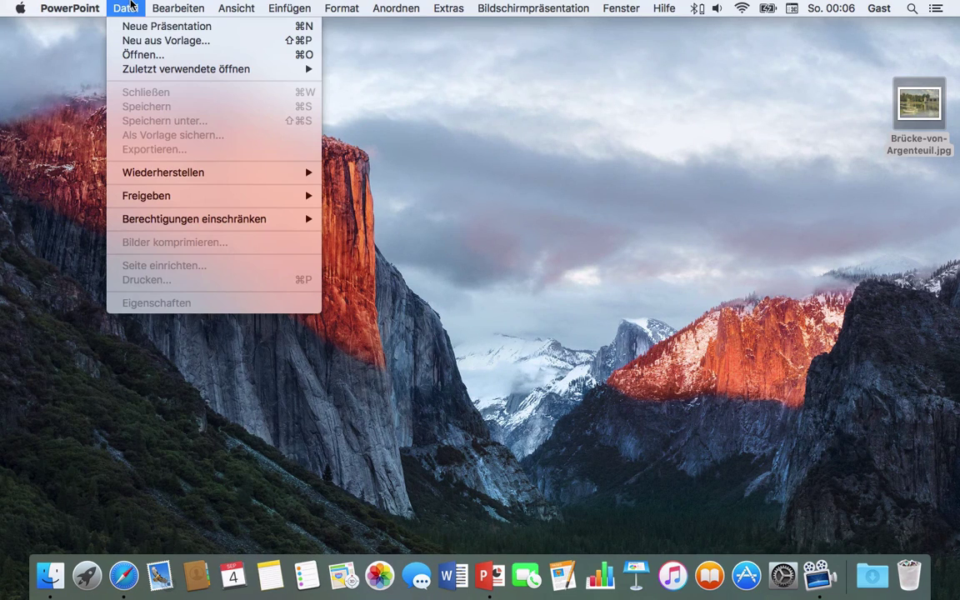
{"action": "left_click", "coordinate": [136, 40]}
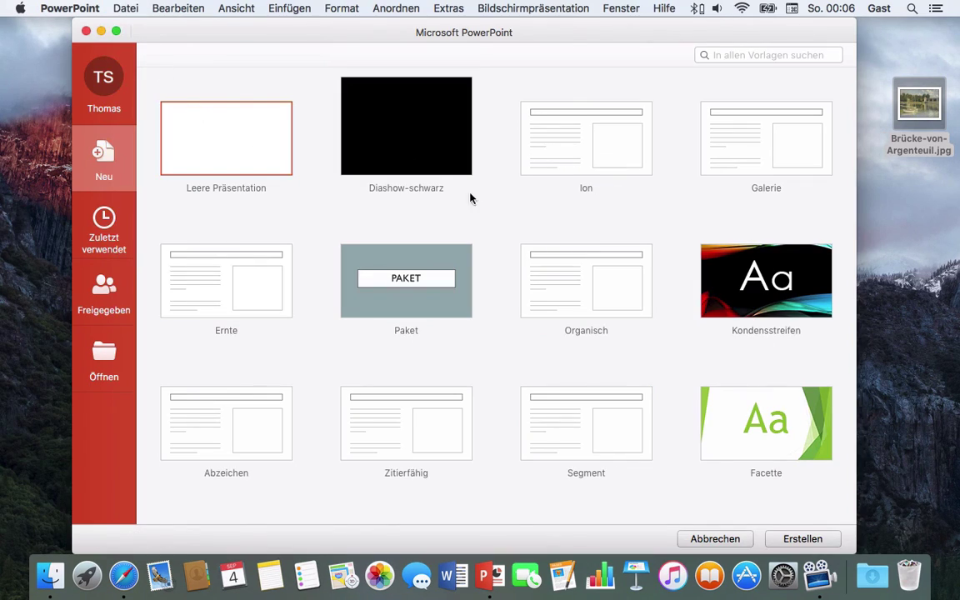
{"action": "double_click", "coordinate": [443, 142]}
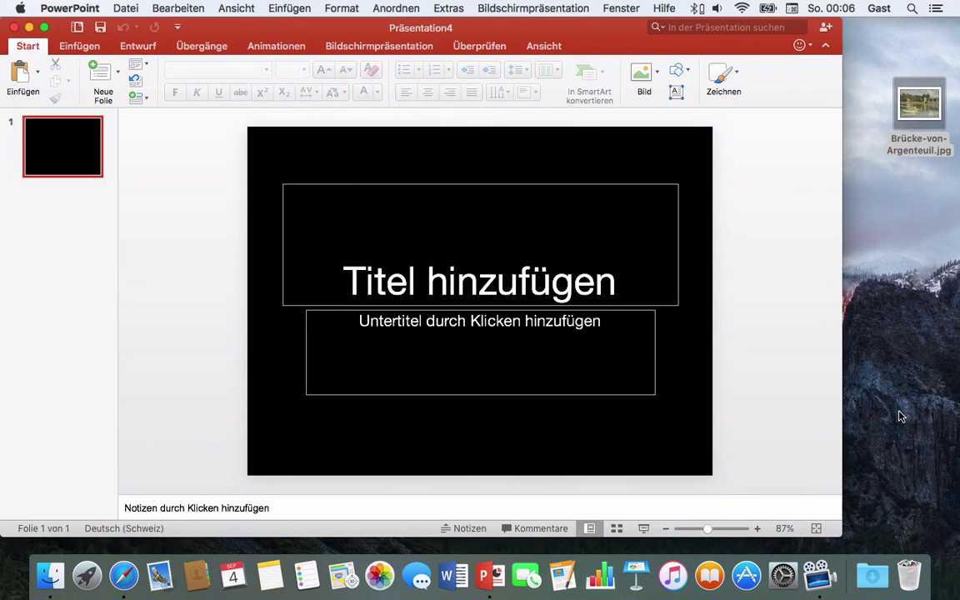
{"action": "left_click_drag", "start_coordinate": [842, 536], "coordinate": [953, 553]}
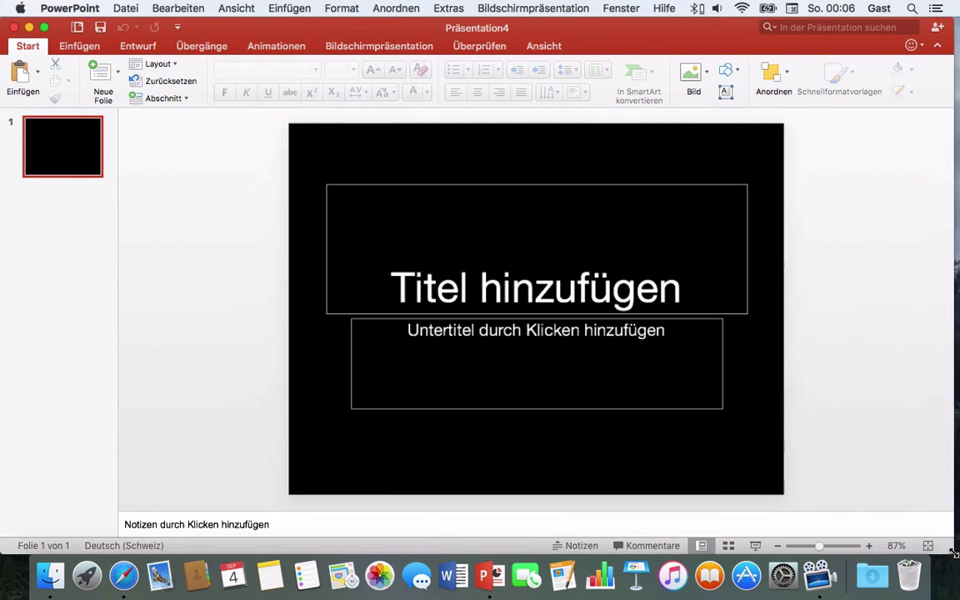